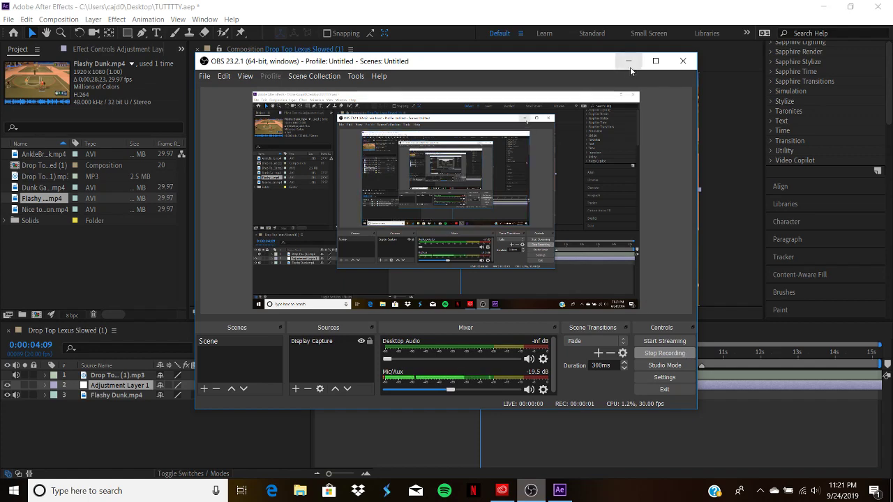
Step: Trim Adjustment Layer 1 to end at 0:00:05:13 by splitting it there and deleting the remainder
left_click(628, 61)
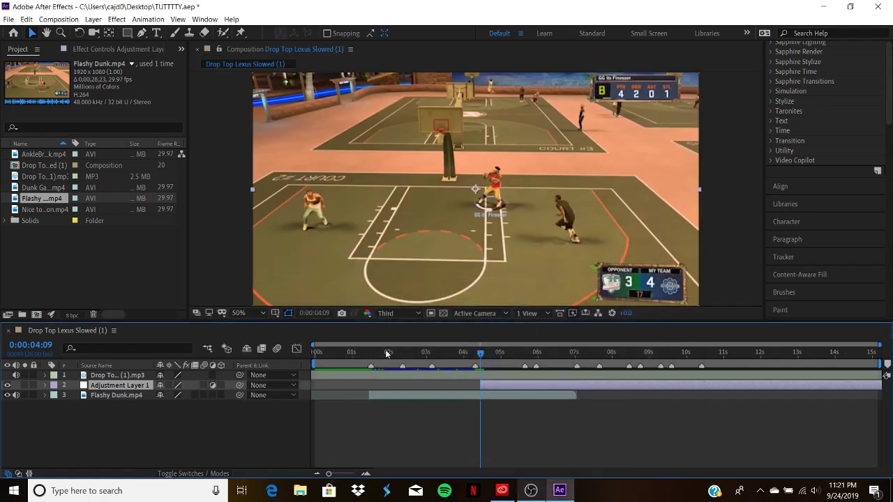
key("XF86MonBrightnessUp")
key("XF86MonBrightnessUp")
left_click(525, 366)
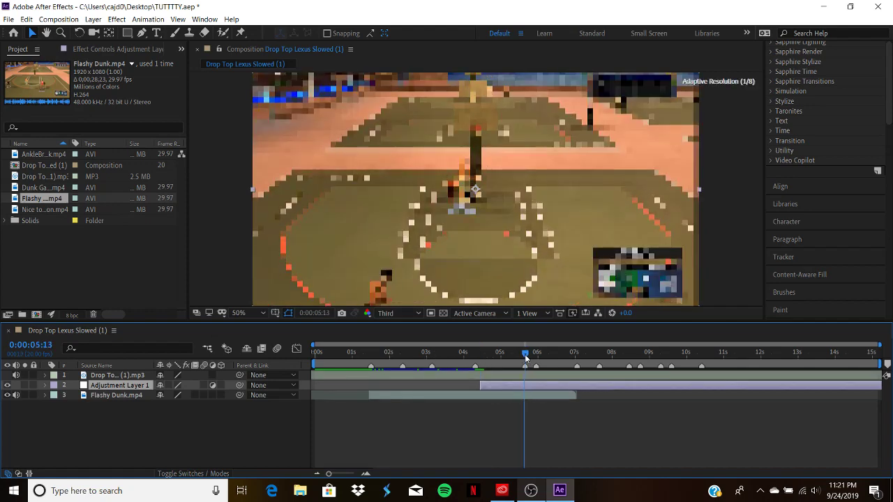
key("ctrl+shift+d")
key("Delete")
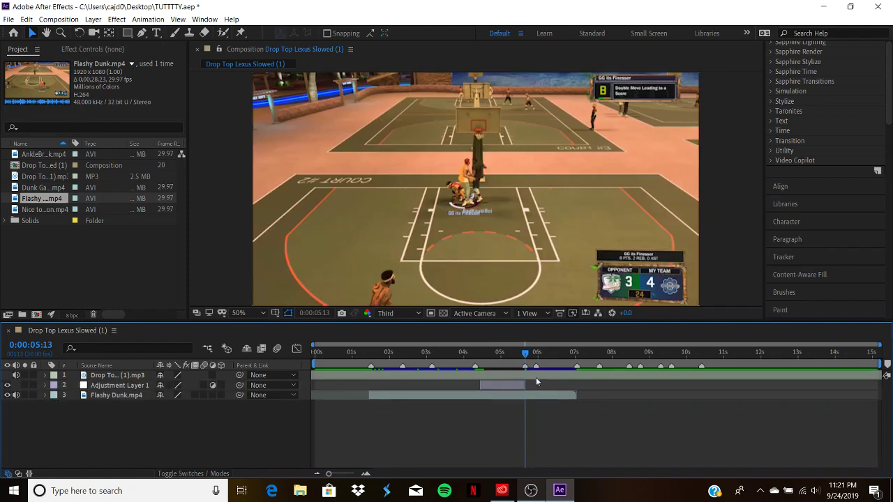
Step: Create a black 1920 × 1080 px solid directly above Adjustment Layer 1
left_click(489, 385)
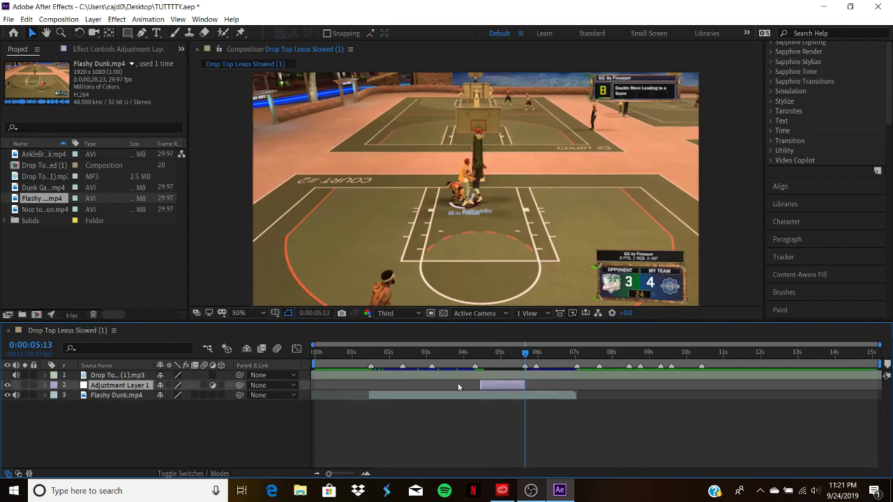
right_click(77, 395)
left_click(143, 277)
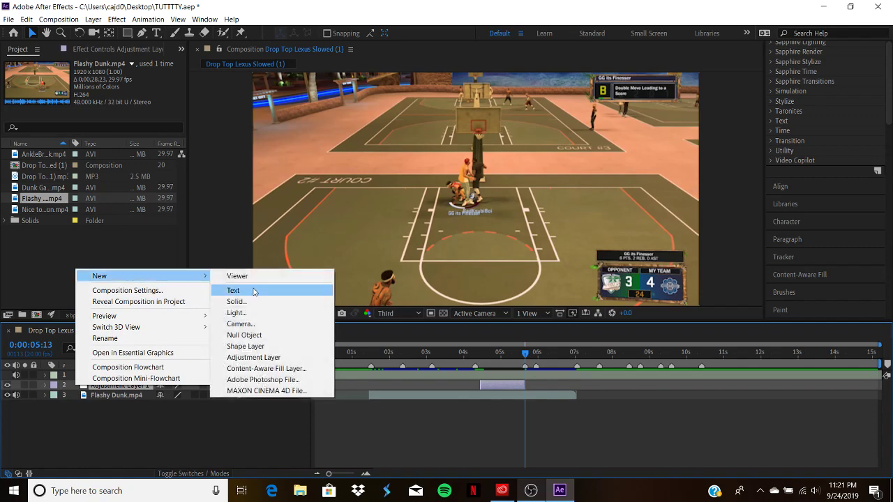
left_click(249, 303)
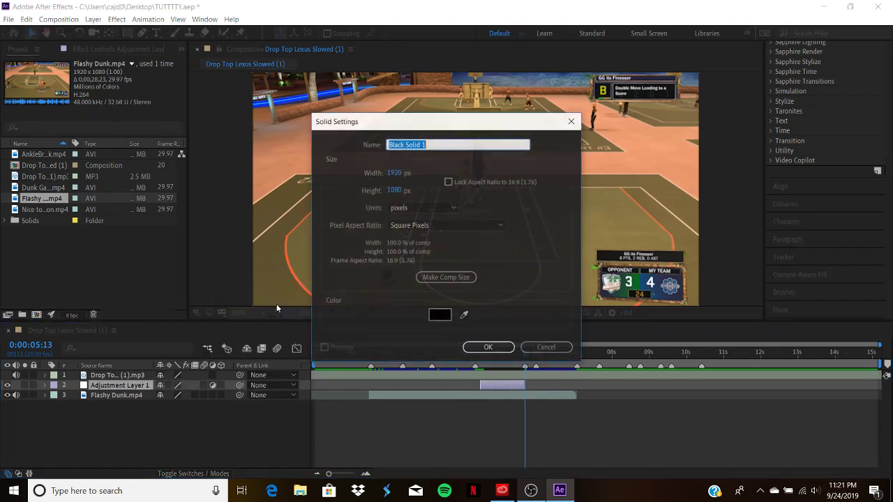
left_click(489, 348)
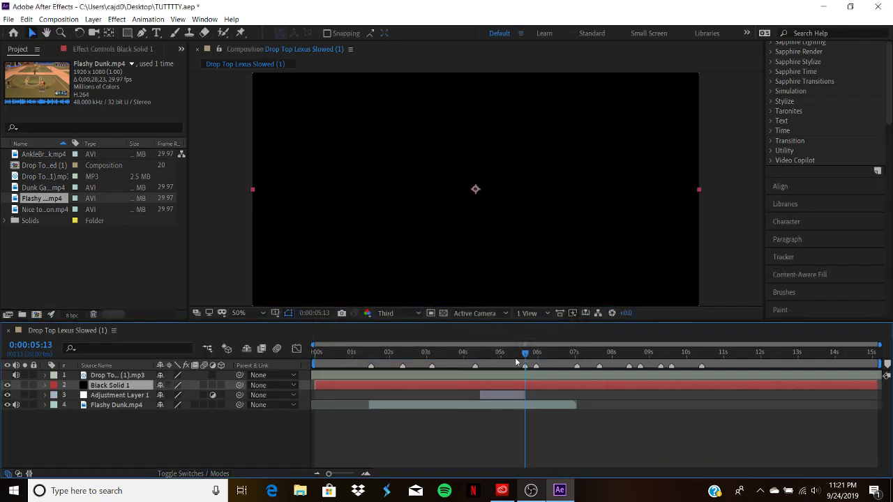
Step: Trim the black solid to span 0:00:04:09 to 0:00:05:13, deleting the pieces outside that range
key("ctrl+shift+d")
key("Delete")
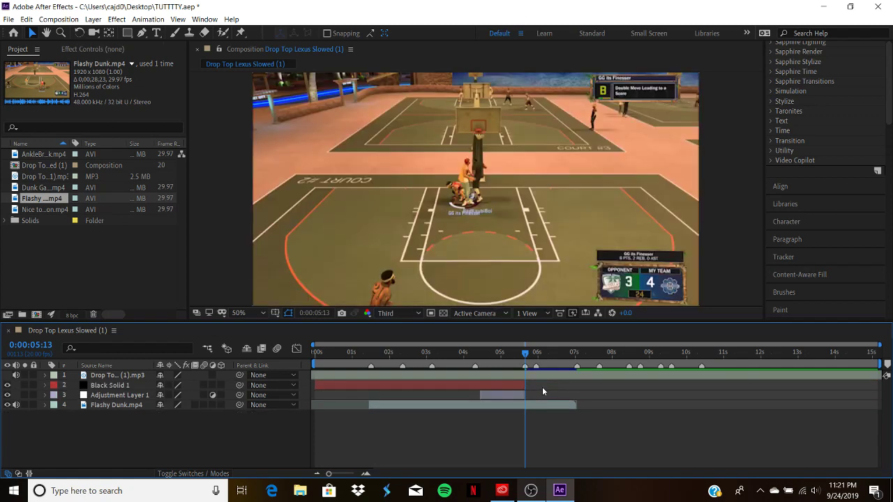
left_click(473, 356)
left_click_drag(474, 355, 480, 355)
left_click(491, 383)
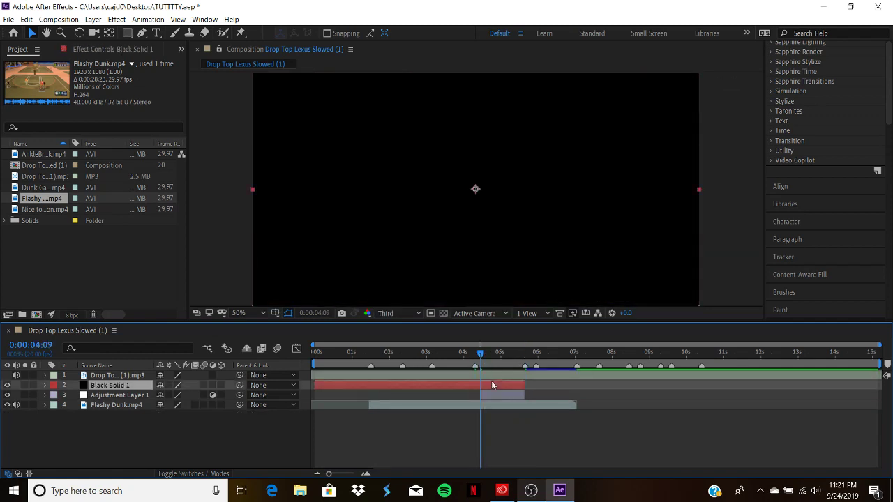
key("ctrl+shift+d")
left_click(475, 395)
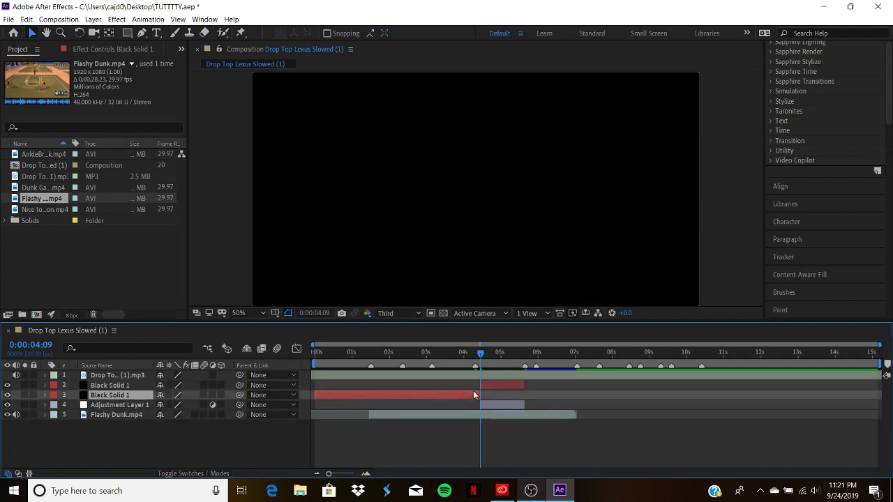
key("Delete")
Step: Set the black solid's blending mode to Screen
right_click(508, 385)
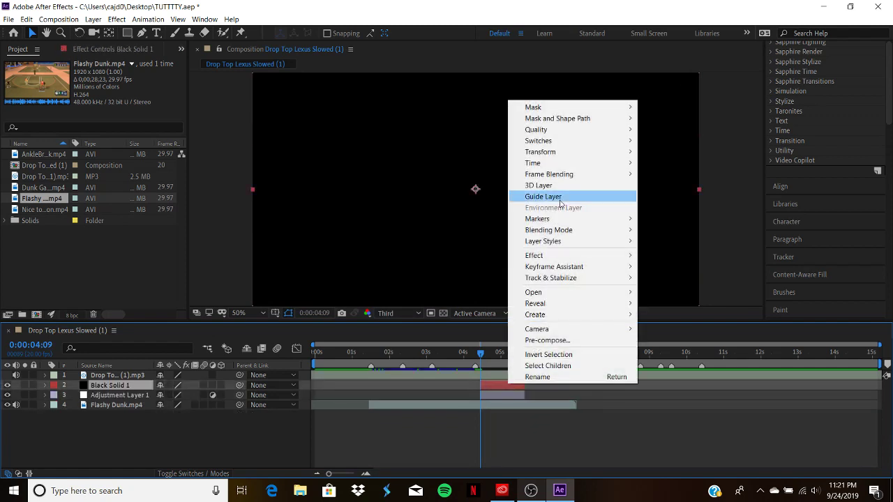
mouse_move(558, 230)
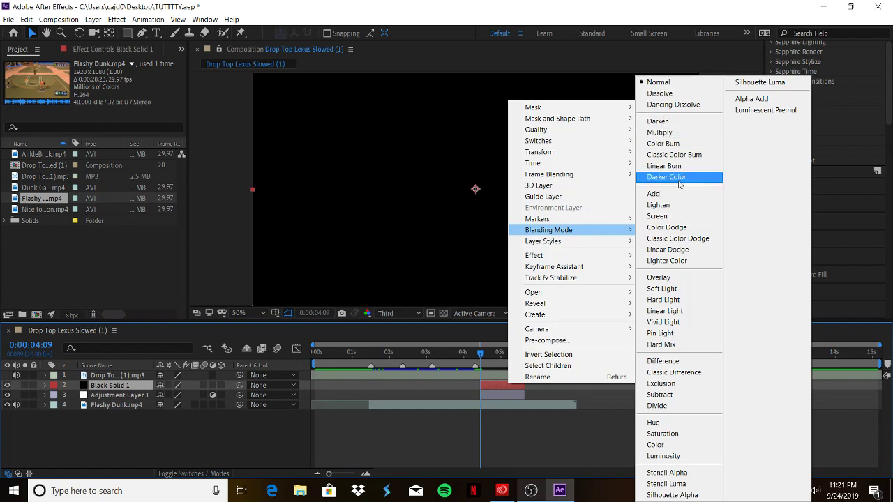
left_click(676, 217)
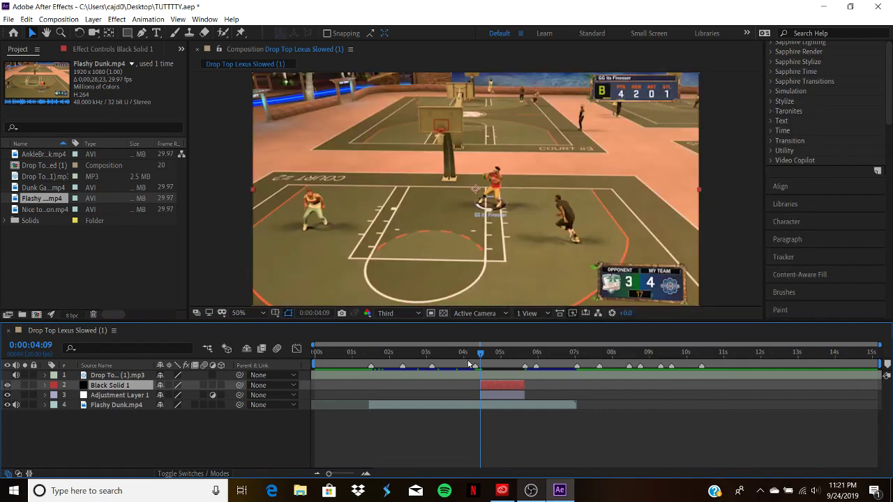
Step: Select Adjustment Layer 1 and expand its Transform properties
left_click(510, 395)
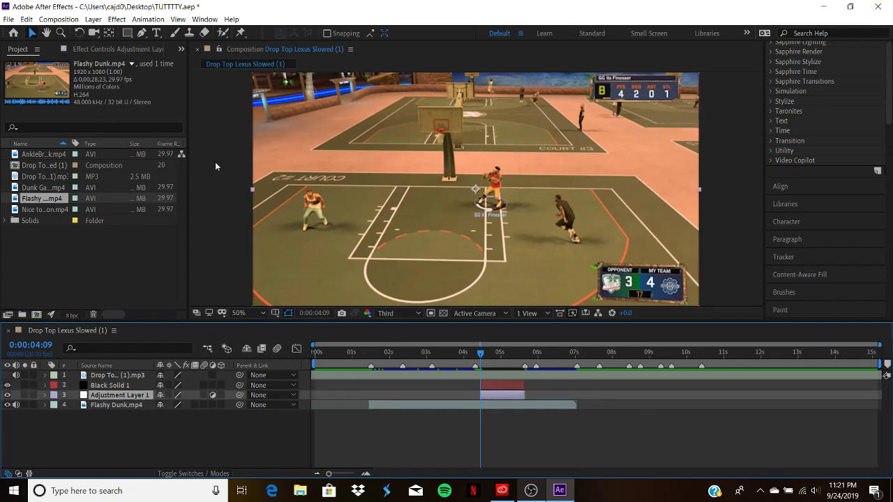
scroll(803, 109, "up", 5)
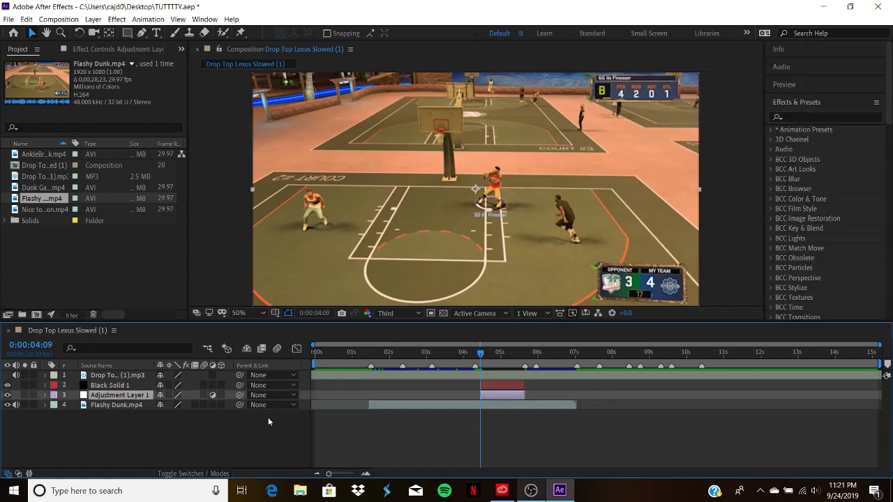
left_click(45, 395)
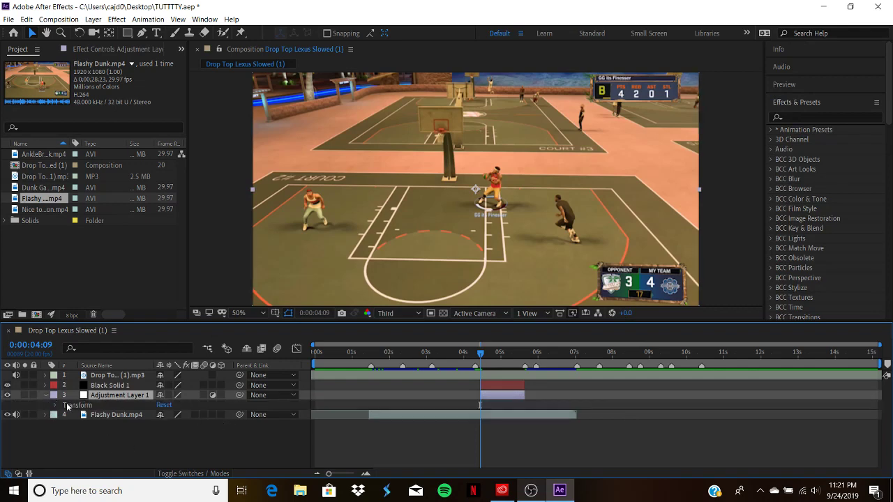
left_click(56, 405)
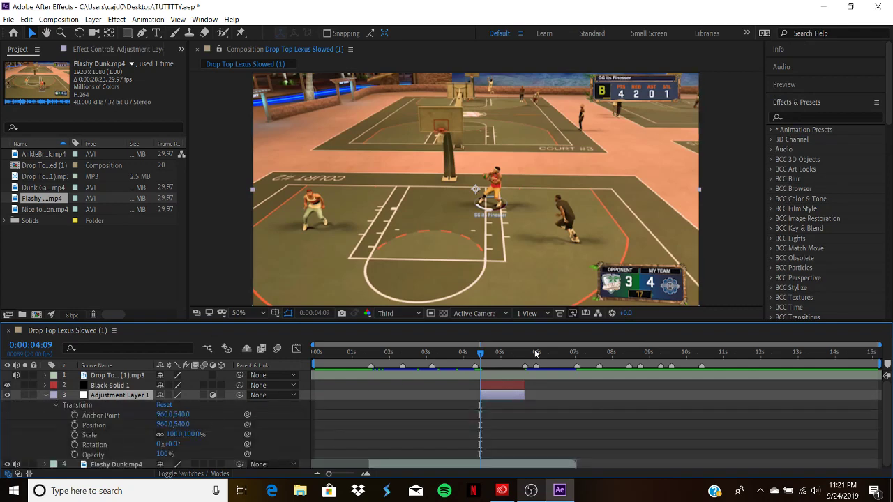
Step: Set the composition preview resolution to Full for tracing the player holding the ball
left_click(142, 34)
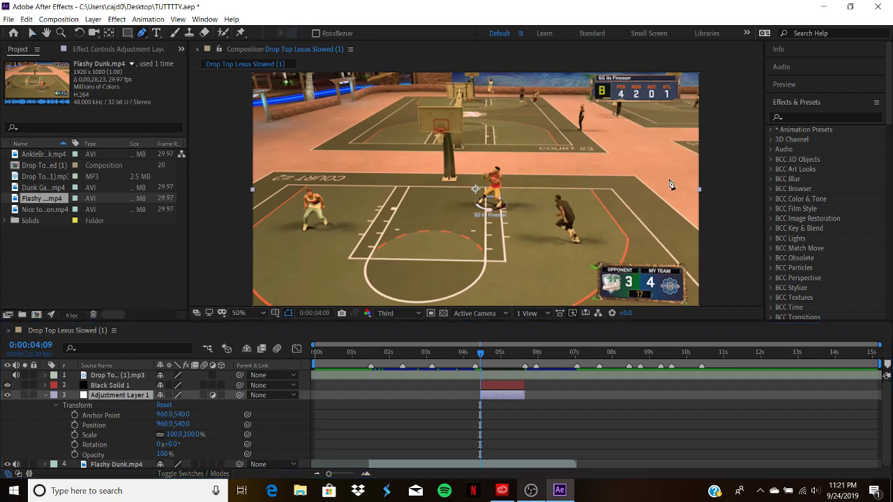
key("period")
key("period")
key("period")
key("period")
key("period")
key("period")
key("comma")
key("comma")
key("comma")
key("comma")
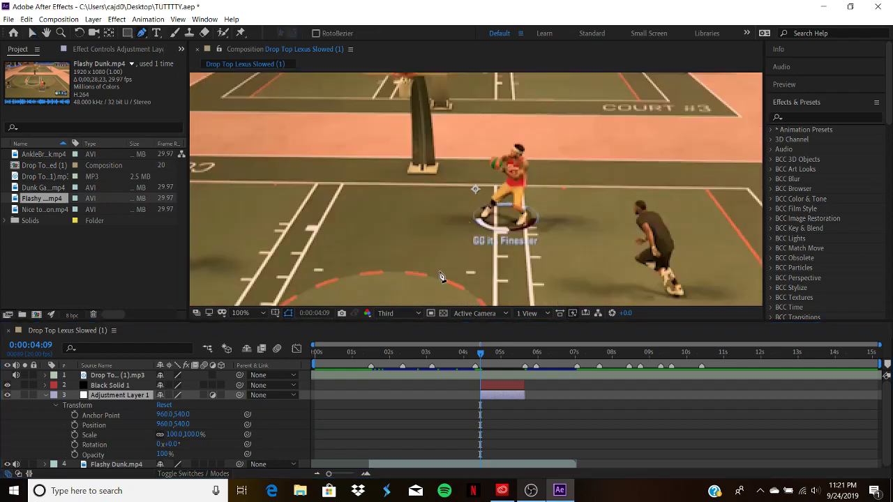
left_click(417, 313)
left_click(416, 341)
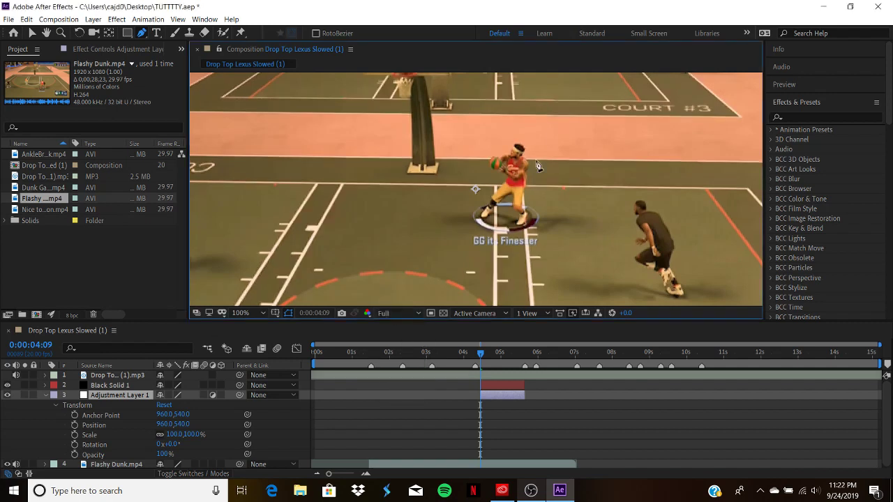
Step: Start a Pen tool mask on Adjustment Layer 1, tracing from the top of the ball over the player's head and down his back
key("period")
key("ctrl+s")
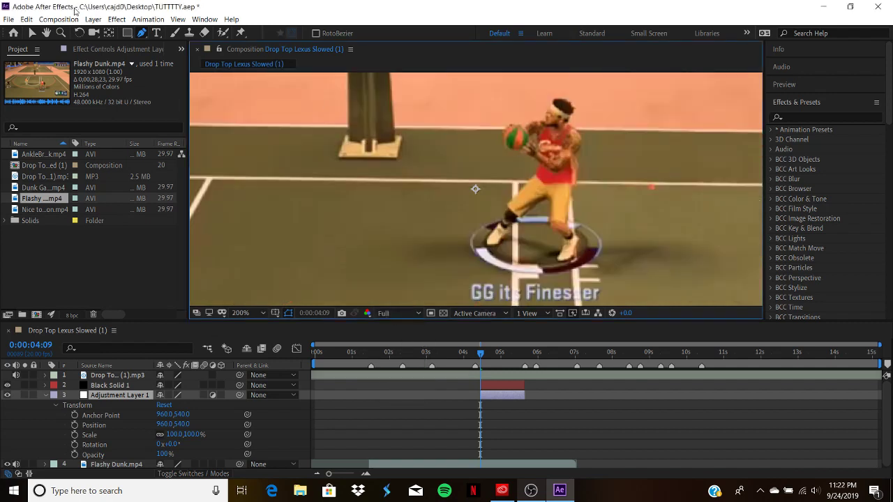
left_click(46, 32)
left_click_drag(670, 176, 529, 206)
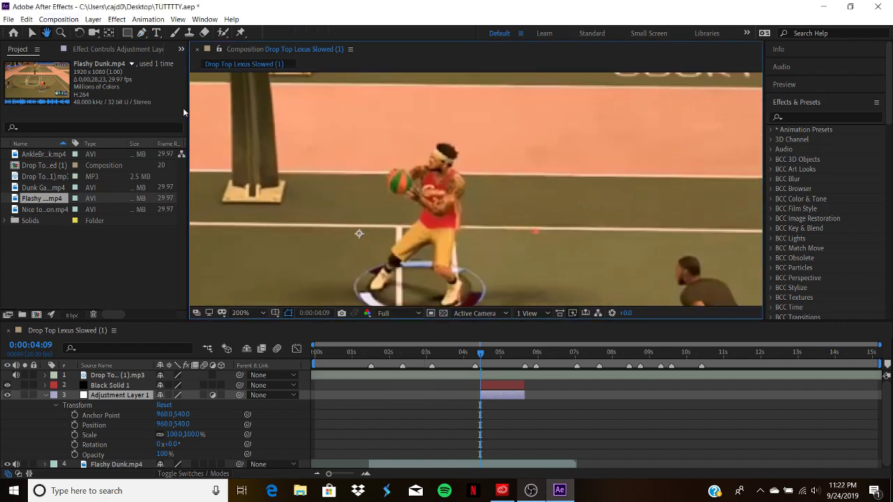
left_click_drag(501, 256, 489, 217)
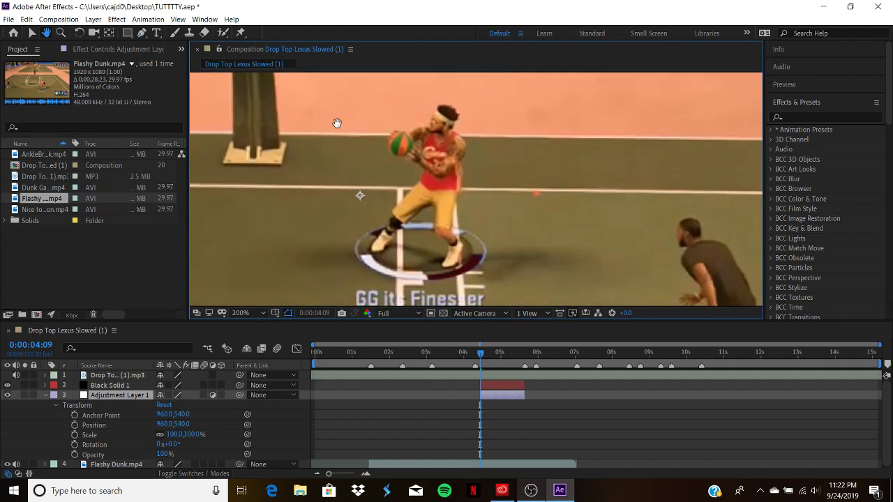
left_click(140, 33)
left_click(394, 132)
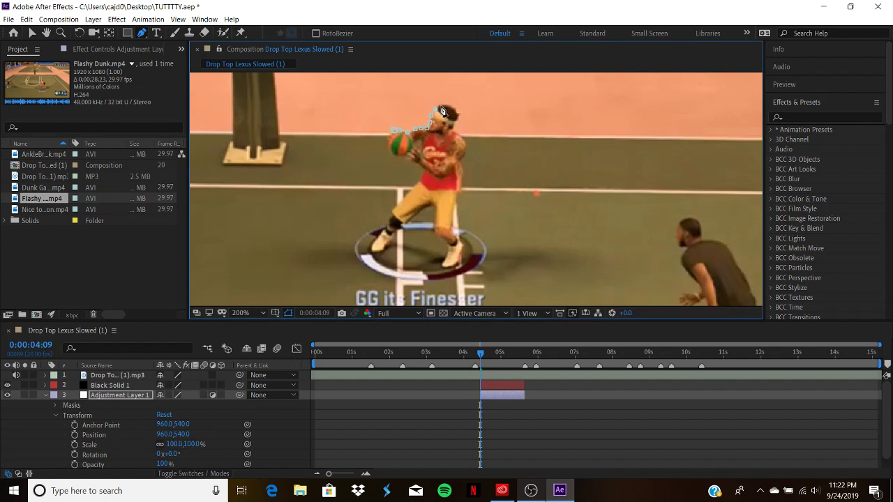
left_click(441, 106)
left_click(453, 106)
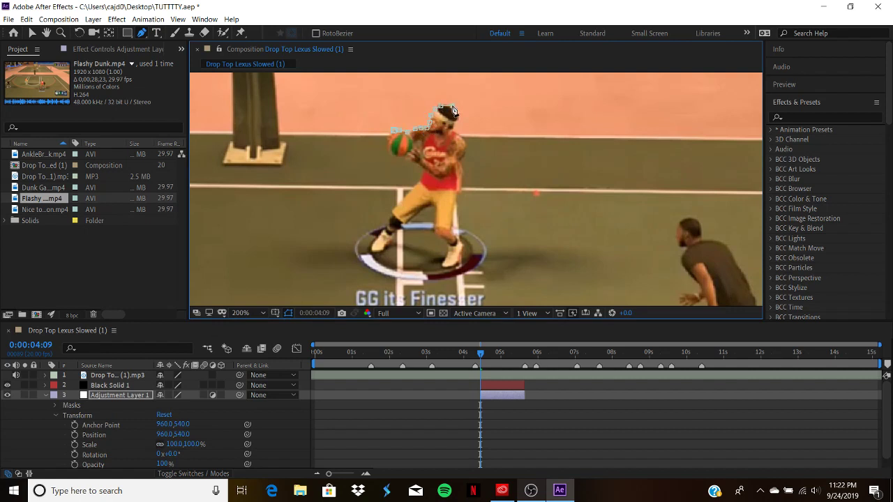
left_click(466, 145)
left_click(464, 153)
Step: Continue the mask path down the player's hip and around both legs and shoes, back up toward his waist
scroll(464, 180, "up", 4)
scroll(597, 271, "down", 9)
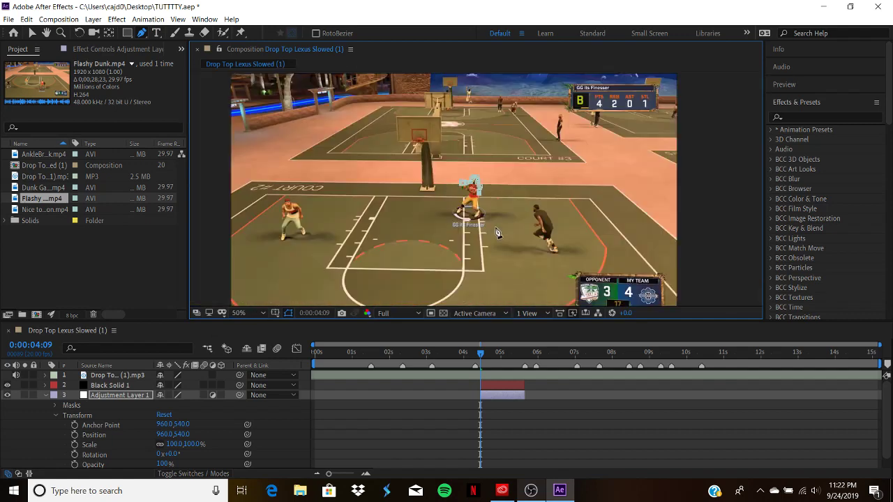
scroll(469, 208, "up", 4)
scroll(369, 180, "down", 2)
scroll(419, 154, "down", 2)
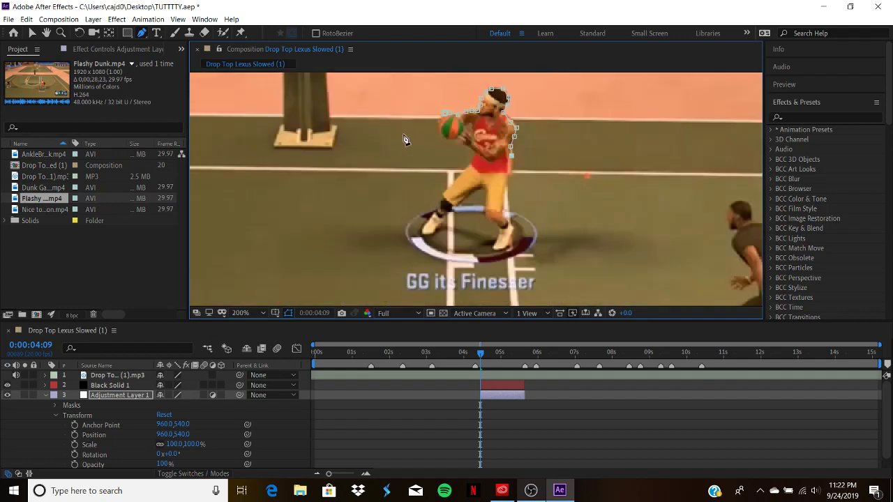
scroll(542, 223, "up", 3)
scroll(608, 256, "down", 3)
scroll(590, 251, "up", 2)
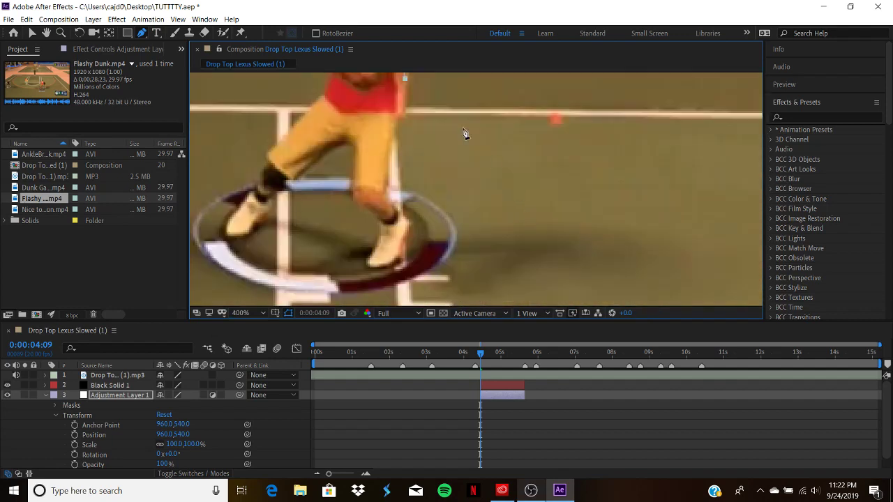
left_click(406, 102)
left_click(400, 120)
left_click(395, 138)
left_click(388, 173)
left_click(387, 193)
left_click(407, 243)
left_click(398, 256)
left_click(382, 266)
left_click(381, 236)
left_click(382, 224)
left_click(358, 207)
left_click(353, 186)
left_click(355, 170)
left_click(355, 156)
left_click(354, 148)
left_click(339, 144)
left_click(325, 156)
left_click(305, 172)
left_click(289, 188)
left_click(274, 196)
left_click(265, 213)
left_click(257, 226)
left_click(240, 235)
left_click(226, 236)
left_click(223, 223)
left_click(249, 196)
left_click(263, 170)
left_click(272, 155)
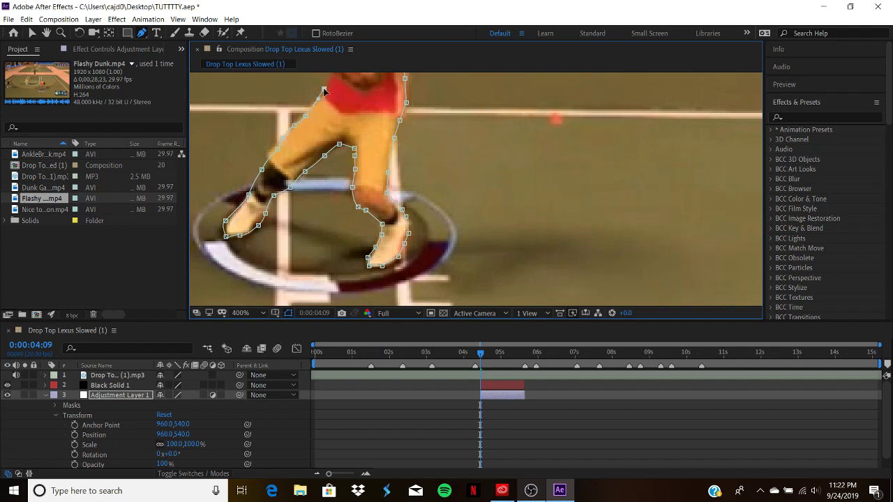
Step: Finish the mask outline along the player's waist, forearm and the basketball, adjusting the points beneath the ball and joining the starting point
left_click(47, 33)
left_click_drag(505, 119, 577, 253)
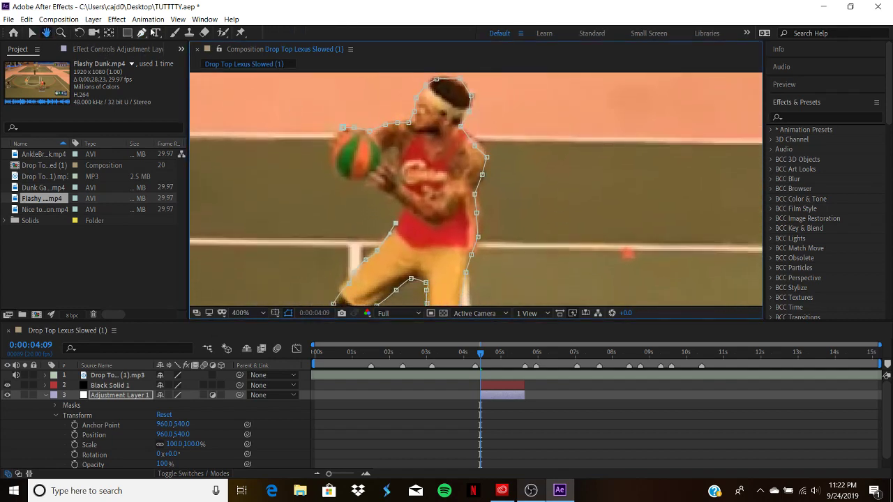
left_click(142, 33)
left_click(404, 214)
left_click(399, 203)
left_click(387, 198)
left_click(370, 191)
left_click(355, 180)
left_click(340, 175)
left_click(322, 145)
left_click_drag(339, 176, 342, 181)
left_click_drag(324, 147, 361, 183)
left_click(329, 149)
left_click(328, 139)
left_click(334, 132)
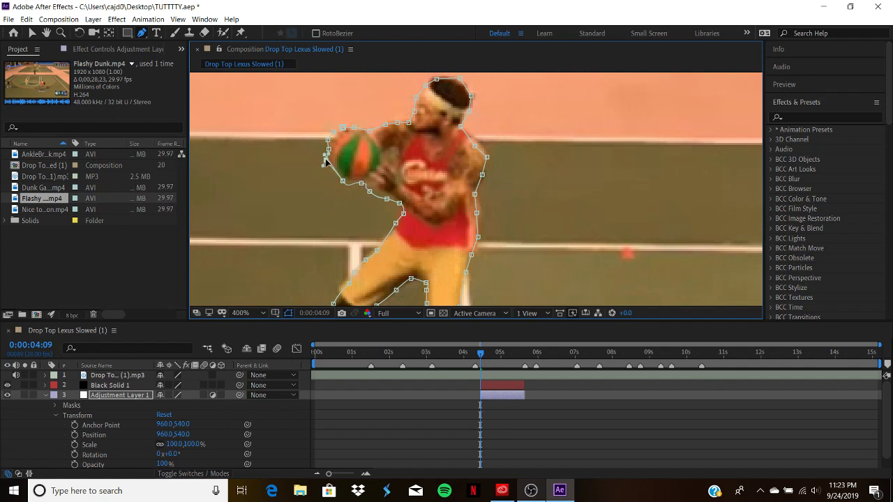
key("comma")
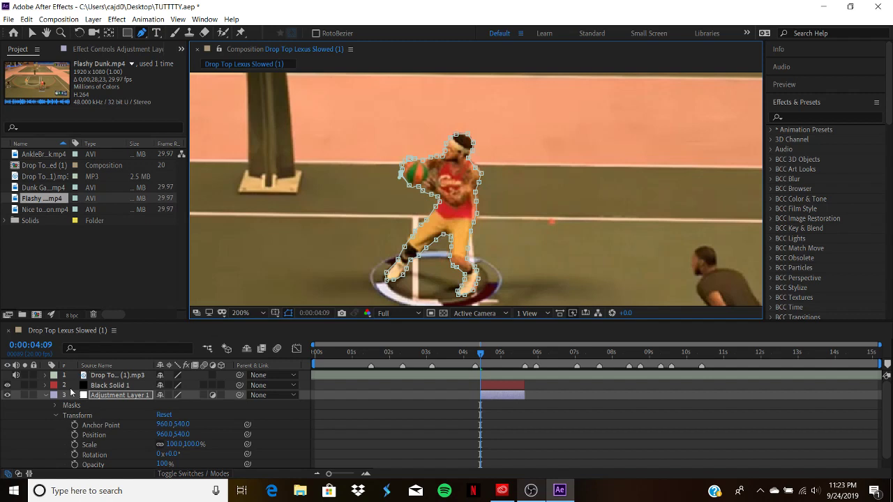
Step: Enable keyframing for Mask 1's Mask Path on Adjustment Layer 1 at 0:00:04:09
left_click(56, 406)
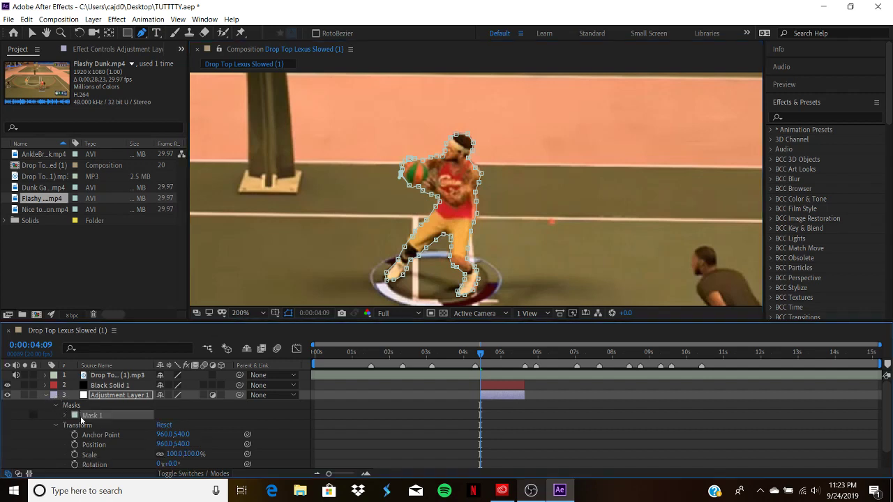
left_click(65, 415)
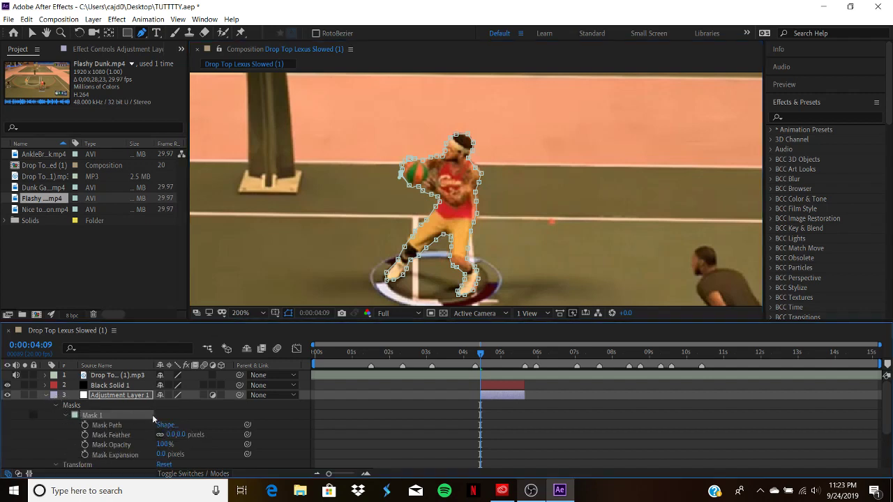
left_click(85, 425)
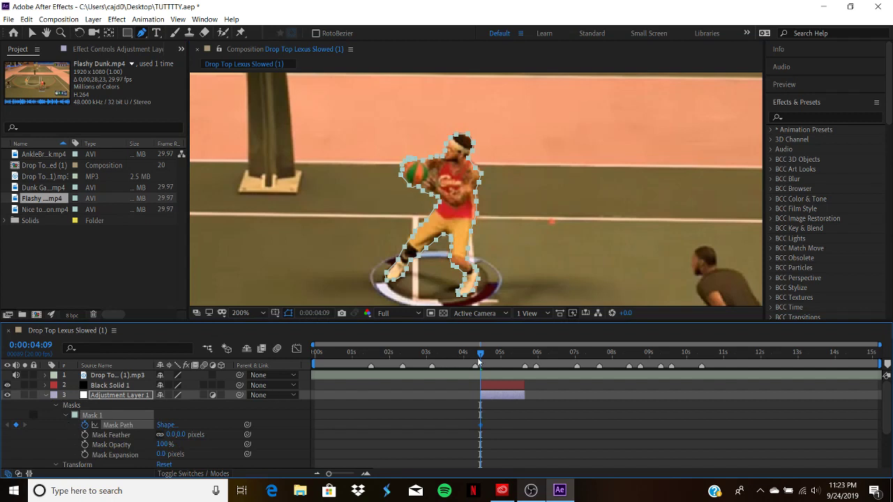
Step: Move the current time to 0:00:04:10 and magnify the timeline around that frame
left_click_drag(480, 358, 482, 358)
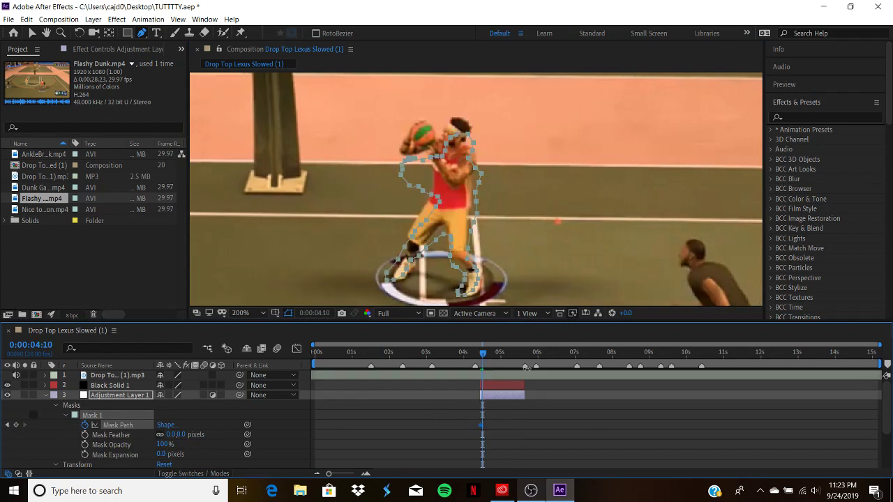
left_click(366, 474)
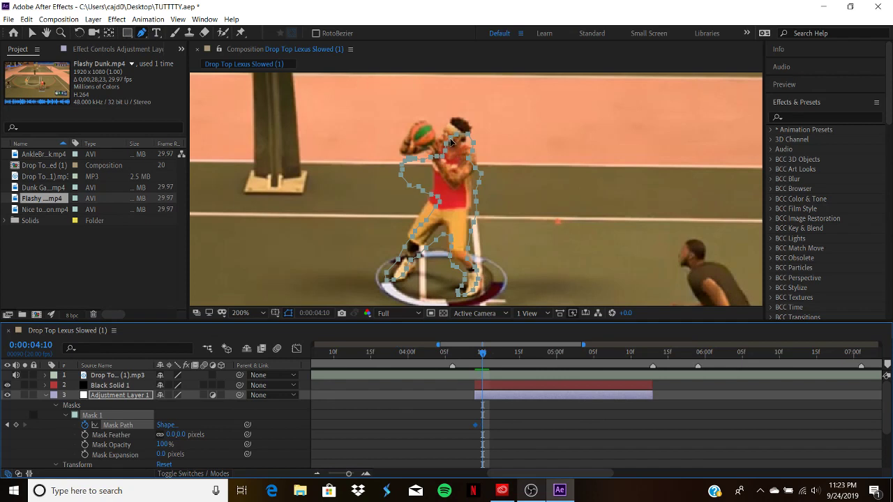
Step: Try to shift the whole mask up onto the player at 0:00:04:10, and delete the resulting Mask Path keyframe
left_click_drag(450, 139, 448, 126)
left_click(33, 33)
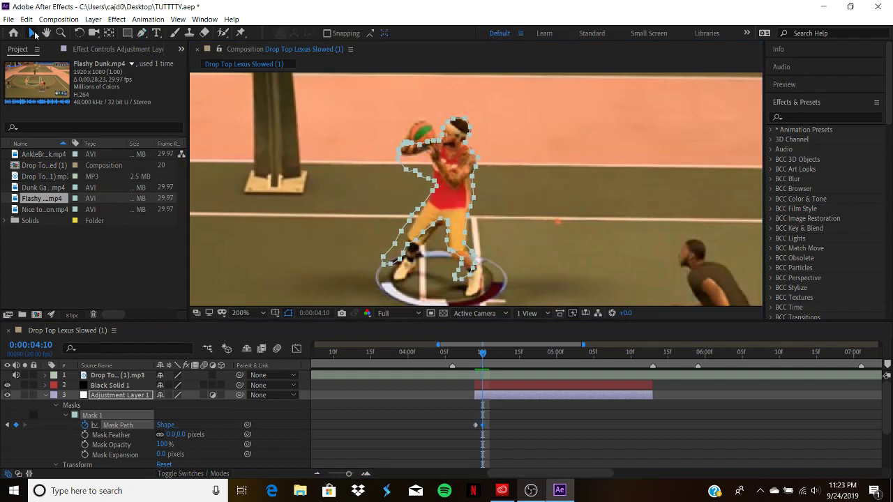
double_click(465, 145)
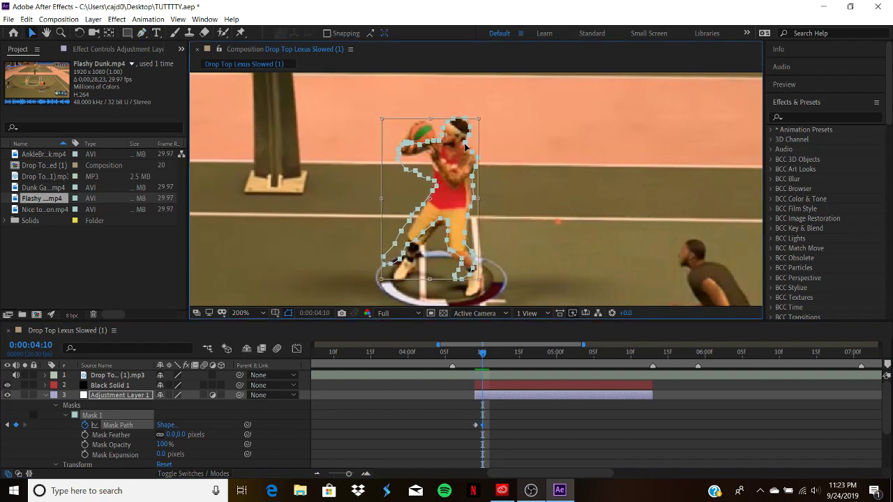
left_click(517, 405)
left_click(483, 425)
key("Delete")
Step: Try to reposition individual mask points near the basketball at 0:00:04:10, and remove the Mask Path keyframe made by this
left_click(453, 296)
left_click_drag(409, 158, 408, 136)
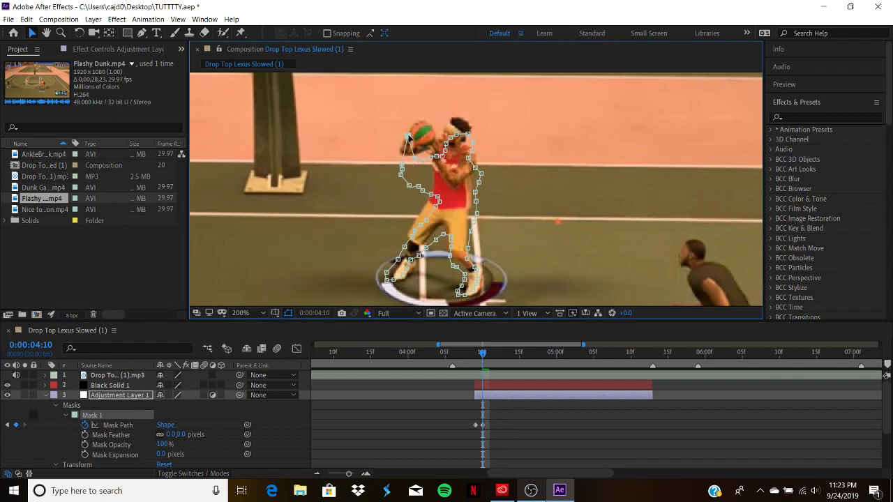
mouse_move(410, 142)
left_mouse_down()
mouse_move(423, 146)
mouse_move(406, 135)
left_mouse_up()
left_click_drag(409, 137, 421, 180)
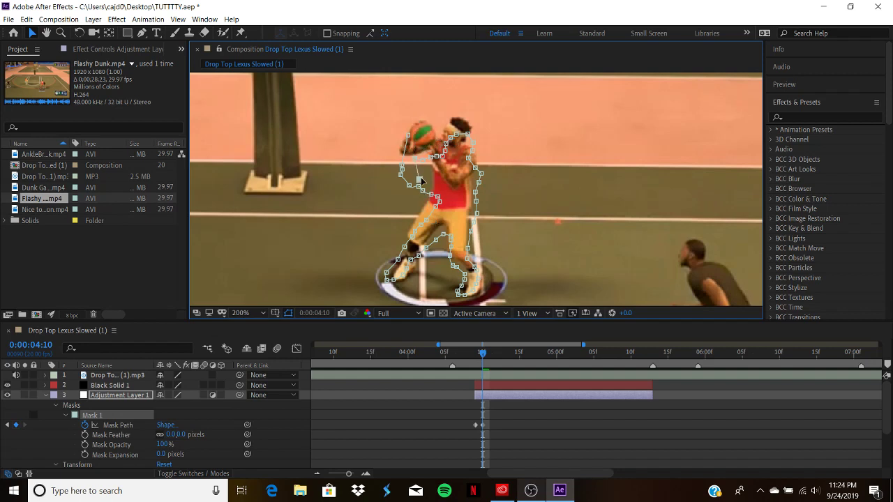
left_click(482, 426)
key("Delete")
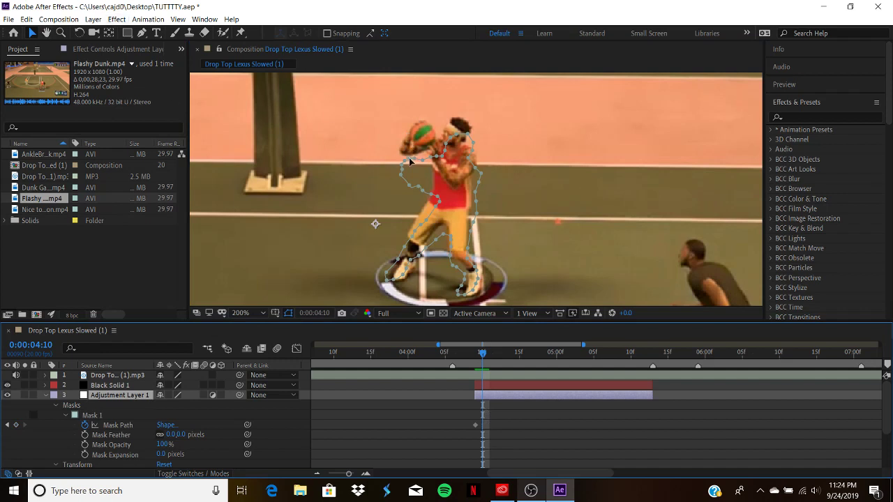
Step: Try again to move the entire mask and its ball-side points upward, deleting the Mask Path keyframe created at 0:00:04:10
double_click(410, 161)
left_click_drag(411, 162, 411, 147)
left_click(482, 425)
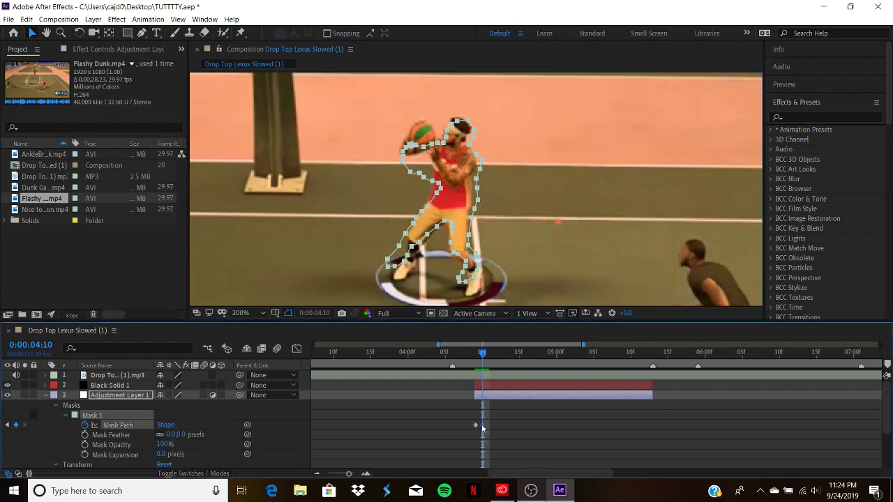
key("Delete")
left_click_drag(414, 159, 417, 124)
left_click_drag(411, 160, 408, 132)
key("Delete")
Step: Close Mask 1's open path below the basketball with the Pen tool at 0:00:04:10
scroll(414, 186, "up", 3)
scroll(297, 126, "down", 2)
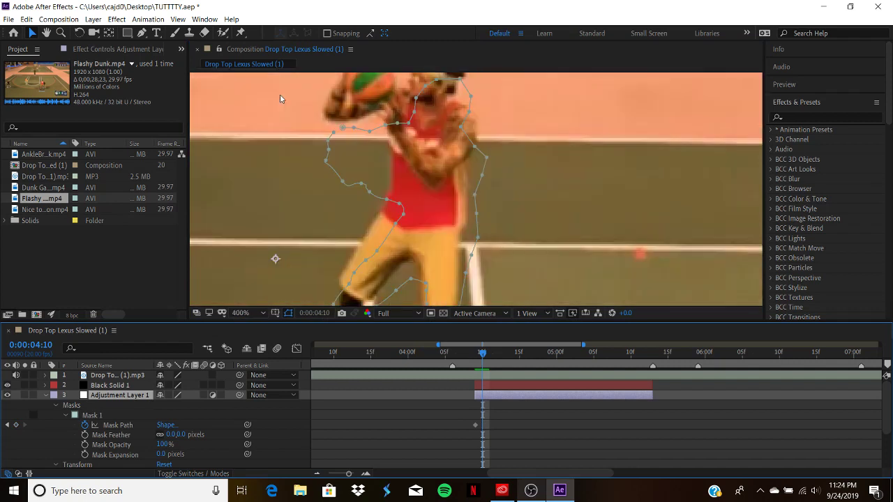
left_click(143, 33)
left_click(342, 130)
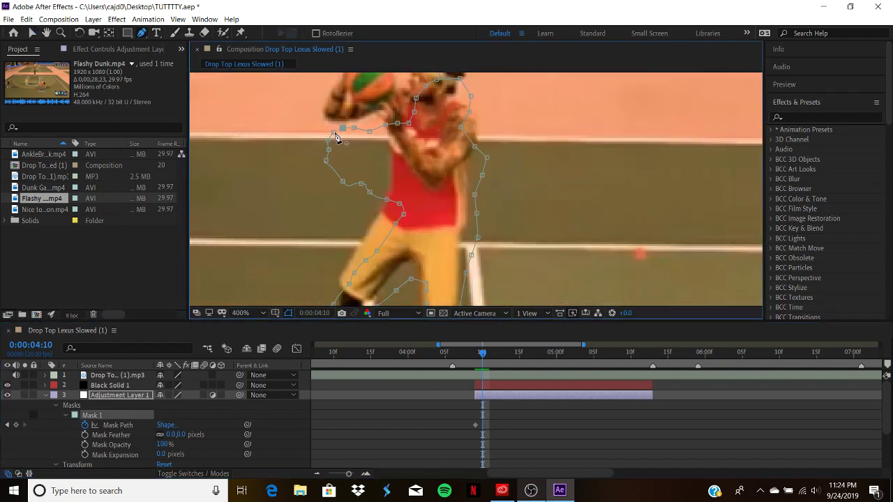
left_click(334, 134)
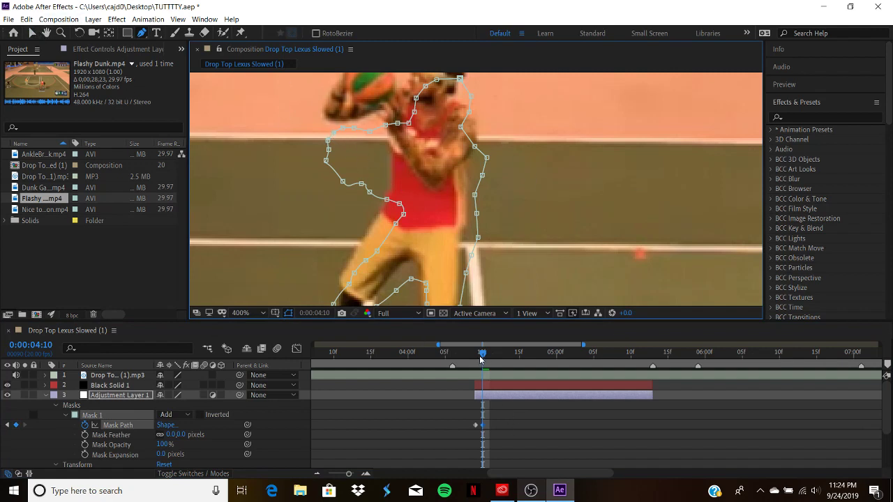
left_click_drag(479, 357, 482, 359)
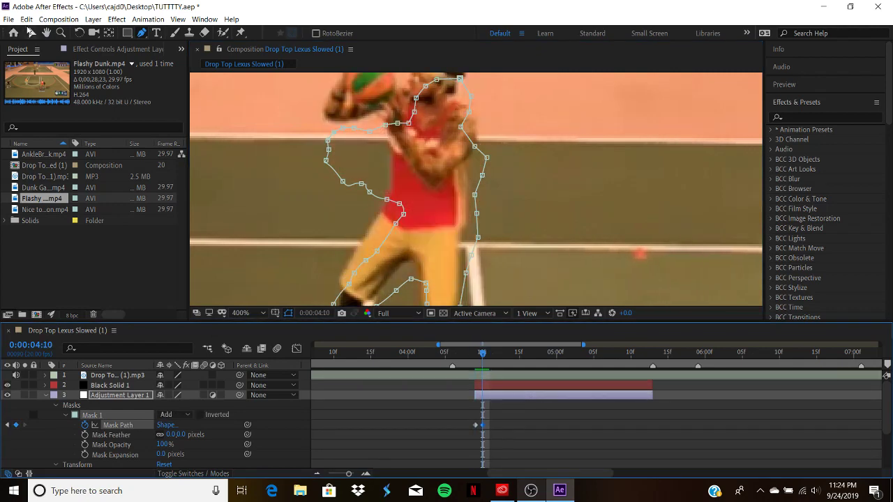
Step: Move the upper mask points at 0:00:04:10 so the outline wraps over the top of the basketball
left_click(31, 33)
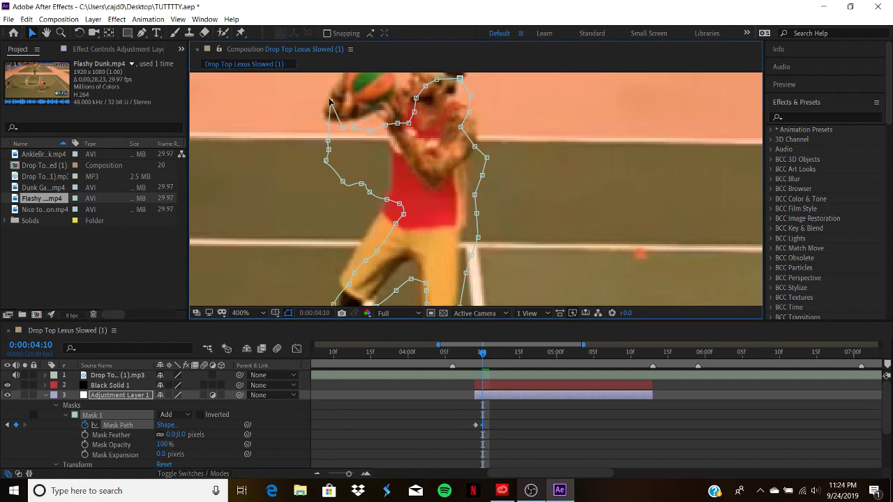
scroll(474, 185, "down", 2)
left_click_drag(410, 157, 413, 122)
left_click_drag(418, 158, 428, 121)
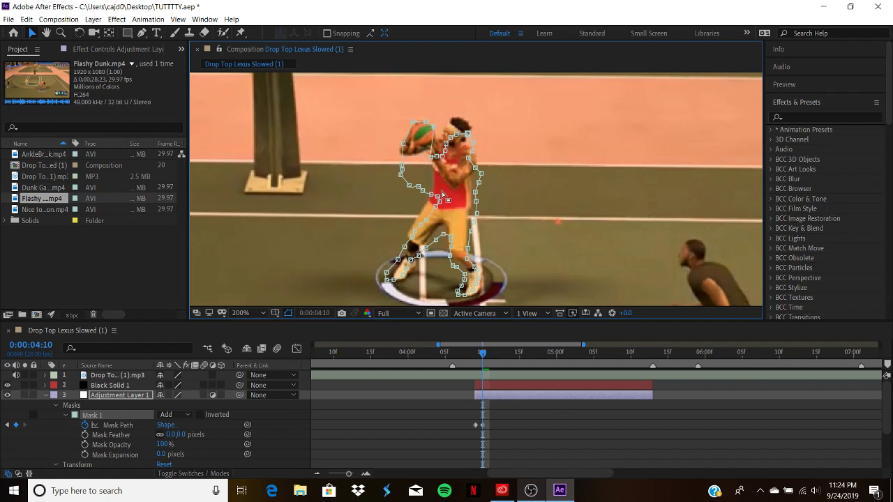
Step: Reposition the mask points at 0:00:04:10 around the player's head, back, inner legs and shoes
left_click_drag(434, 136, 471, 143)
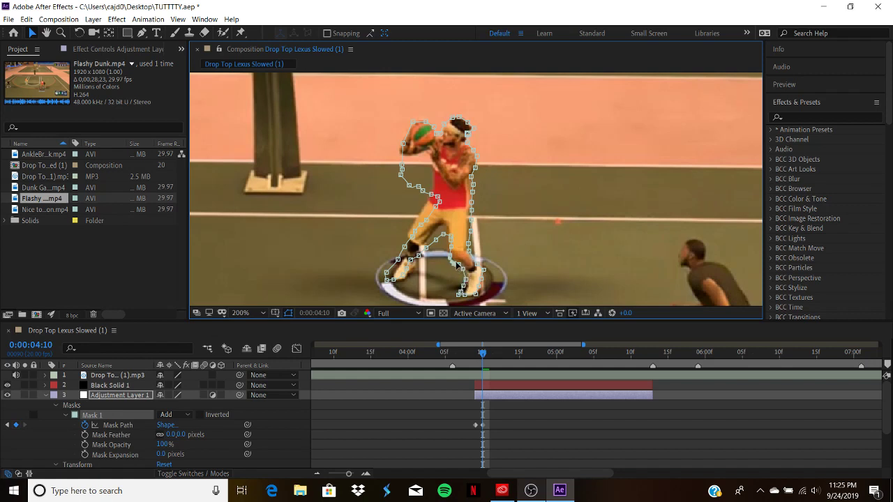
left_click(447, 238)
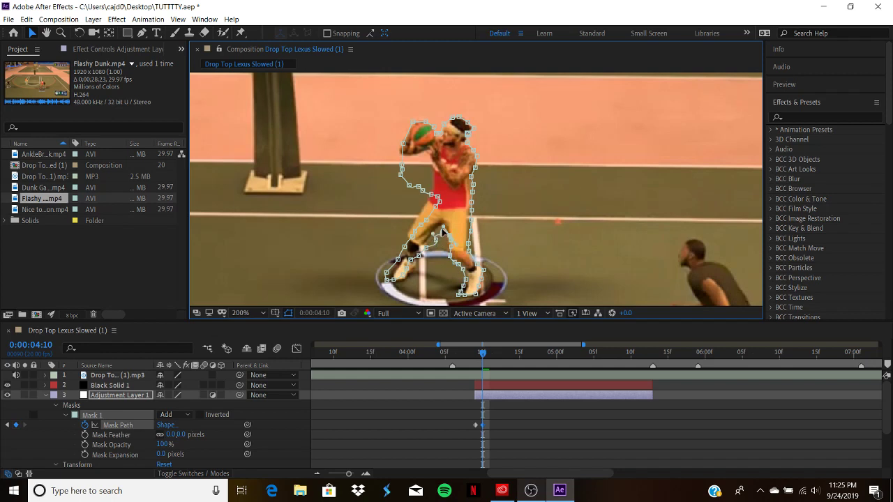
left_click_drag(436, 241, 430, 238)
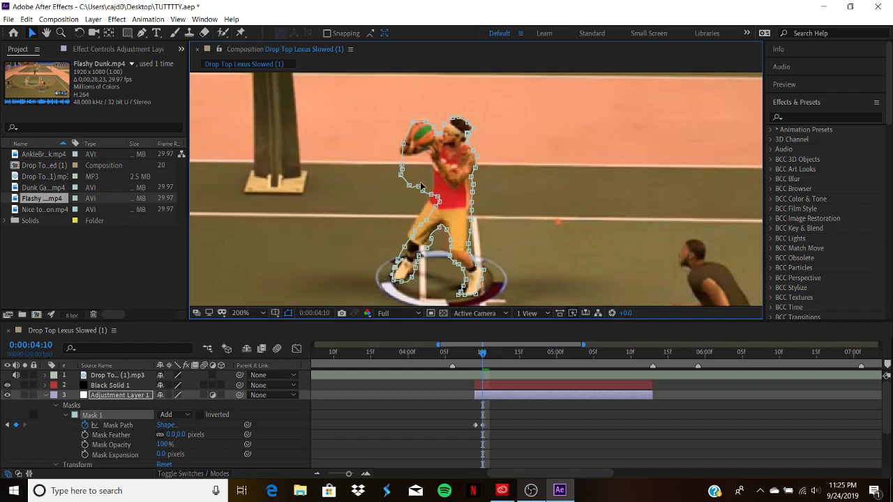
Step: Pull the mask points beneath the basketball up against the player's hand and forearm at 0:00:04:10
left_click_drag(419, 186, 425, 160)
left_click_drag(403, 168, 368, 153)
left_click_drag(401, 175, 429, 154)
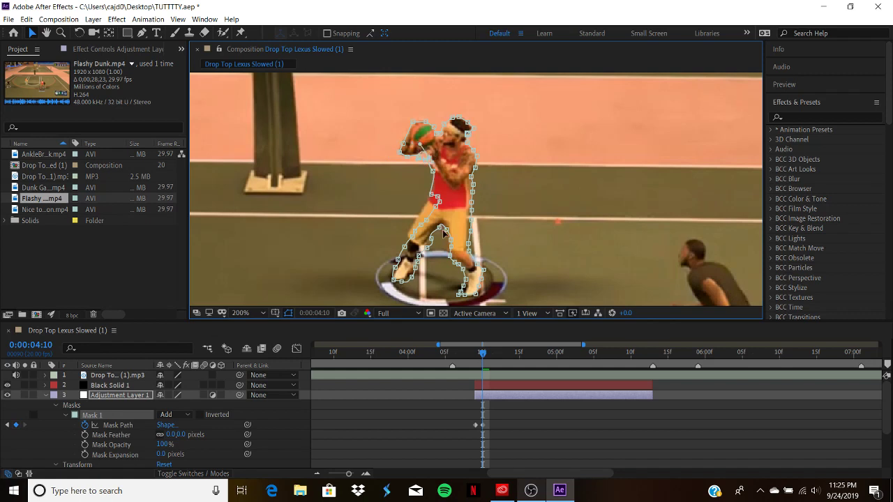
Step: Fit the mask points at 0:00:04:10 to the front of the player's waist and thigh, undoing the last stray point move
left_click(427, 207)
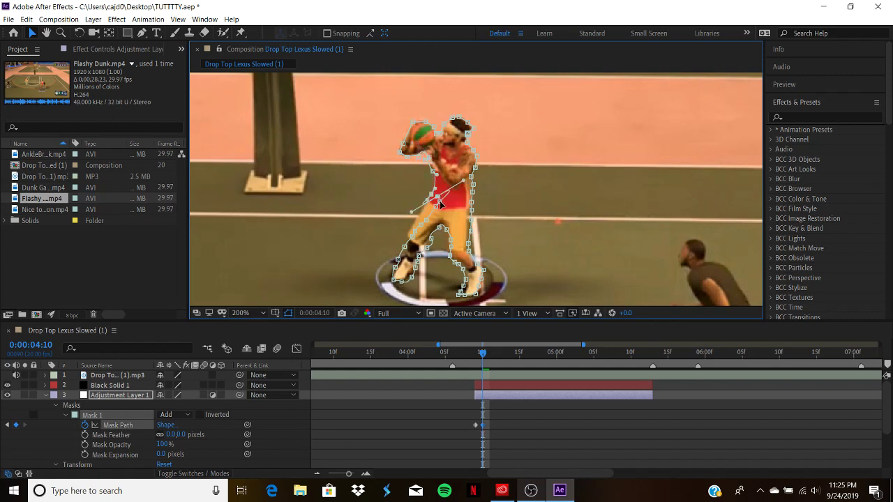
left_click_drag(438, 200, 460, 183)
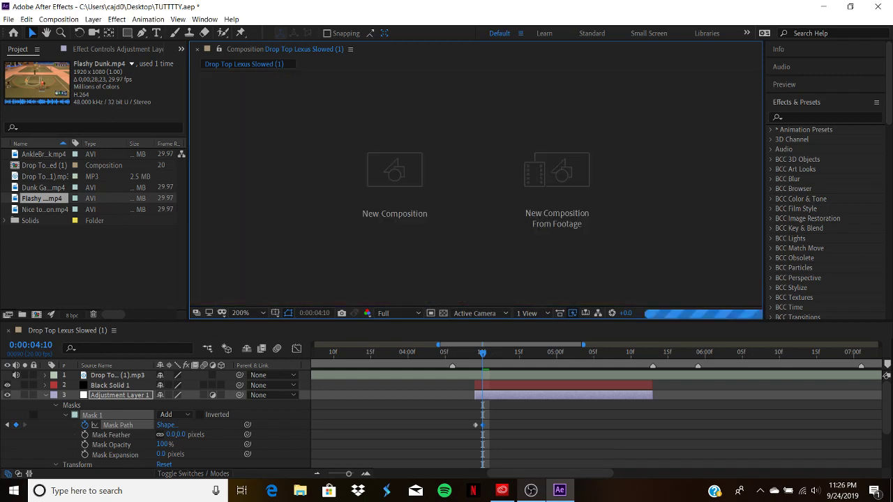
left_click(502, 490)
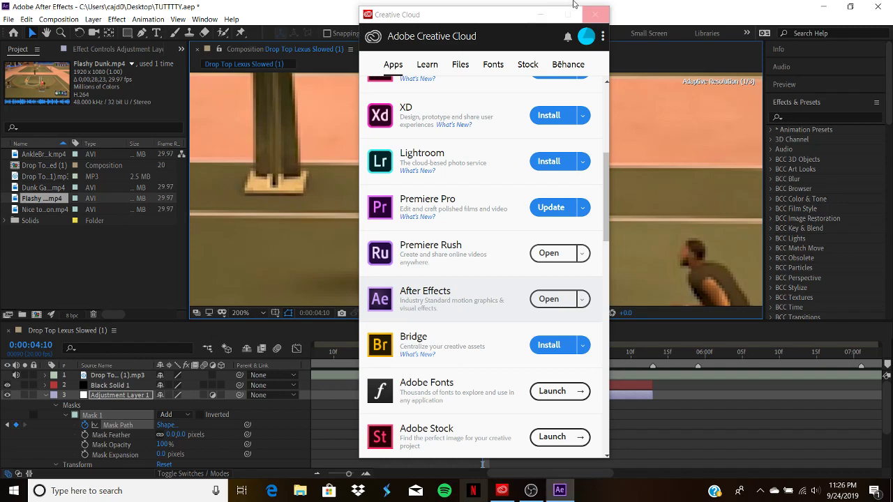
left_click(545, 14)
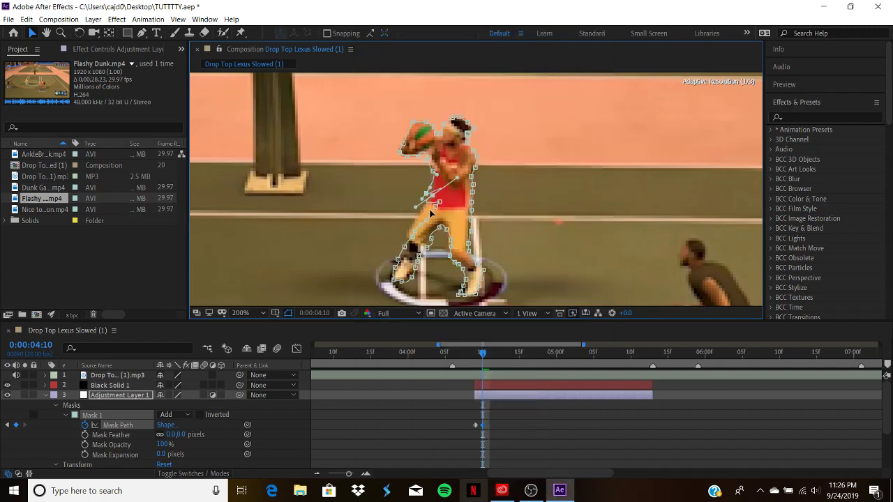
left_click_drag(420, 208, 415, 216)
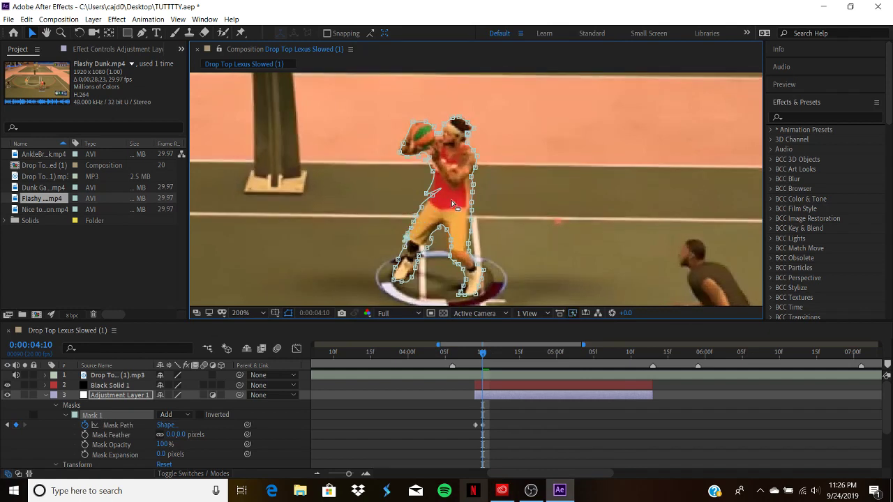
left_click(420, 202)
left_click_drag(420, 201, 522, 193)
key("ctrl+z")
Step: Return to 0:00:04:09 and apply Hue/Saturation to Adjustment Layer 1 with Master Hue at +110°
left_click_drag(481, 360, 476, 361)
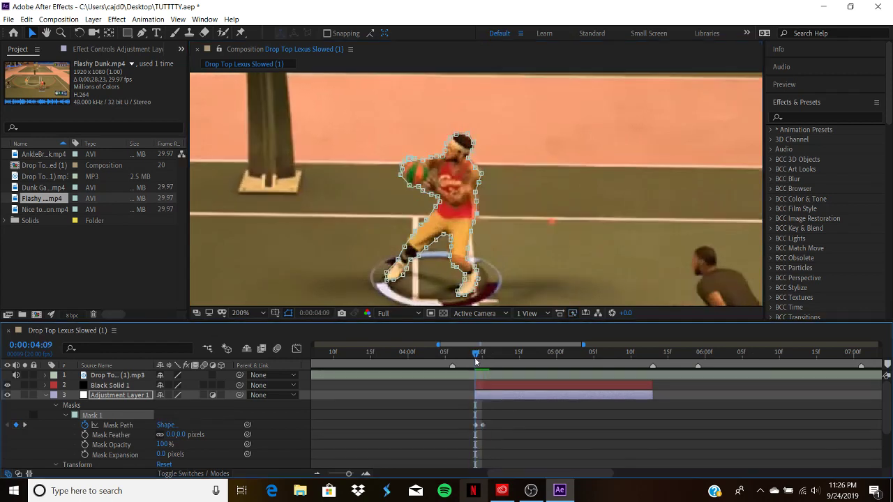
left_click(800, 114)
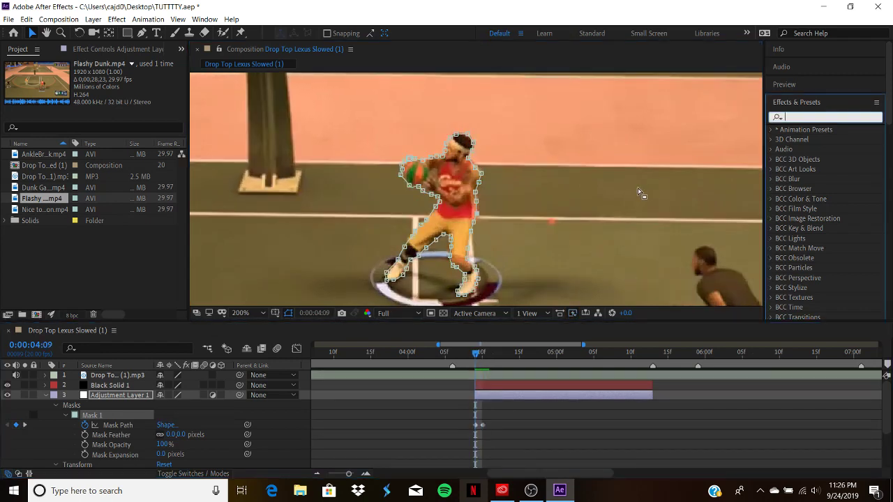
type("hue")
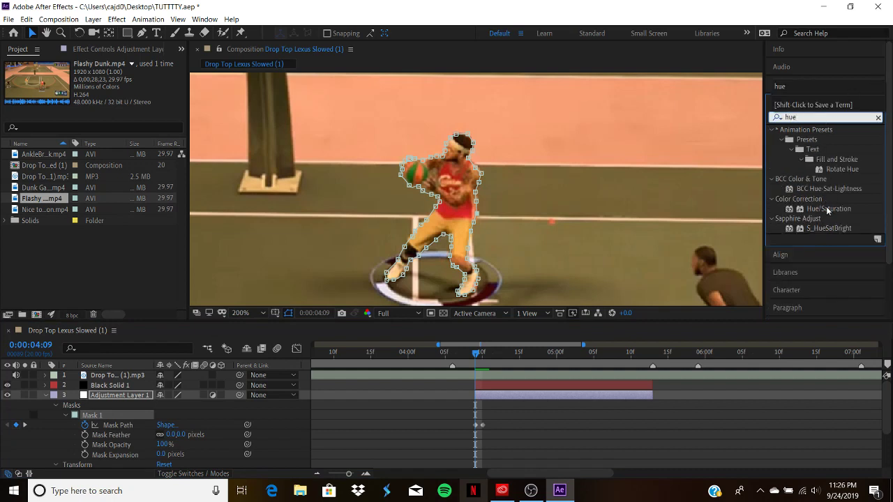
left_click_drag(826, 208, 496, 392)
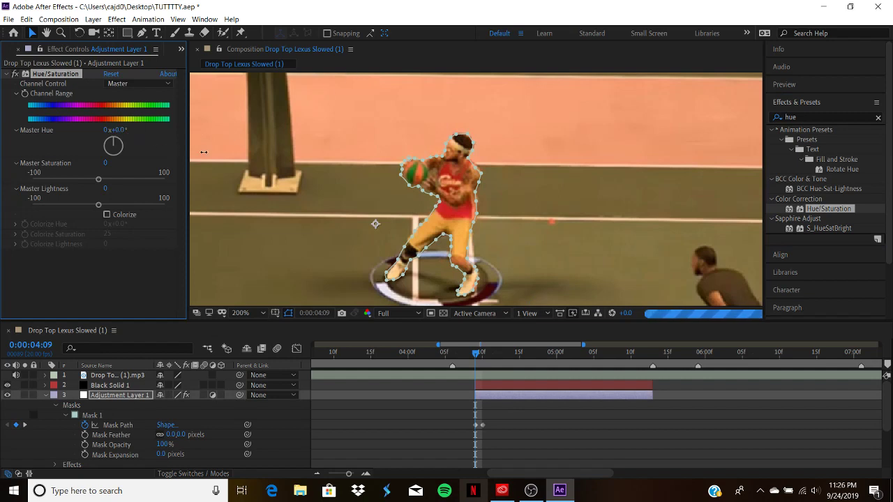
left_click_drag(204, 151, 203, 156)
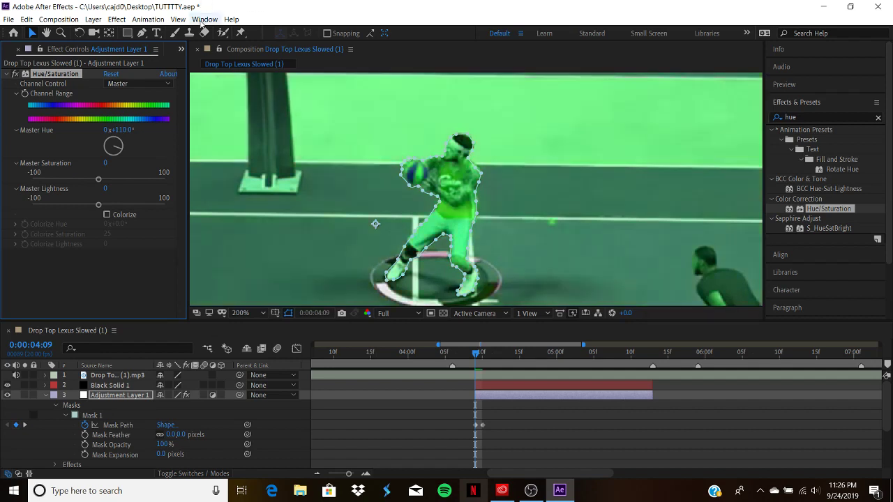
Step: Close Mask 1's path beside the basketball with the Pen tool at 0:00:04:09
left_click(141, 32)
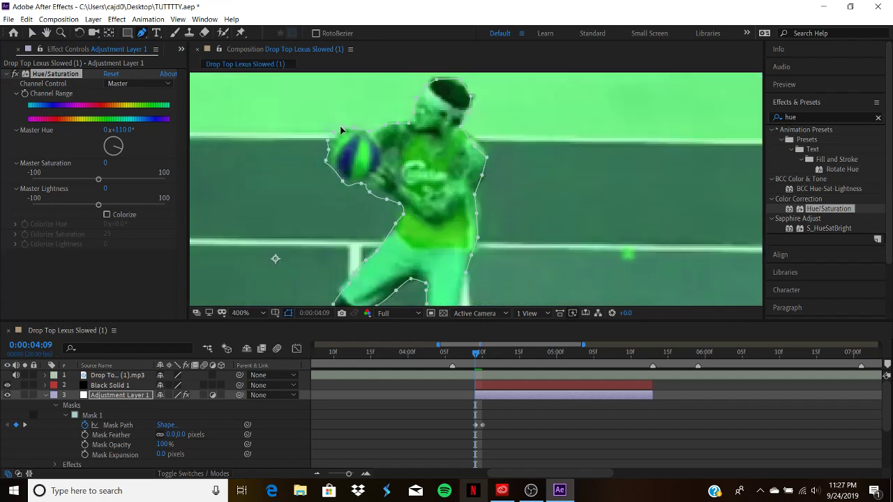
left_click_drag(339, 127, 333, 131)
key("comma")
key("comma")
key("comma")
key("comma")
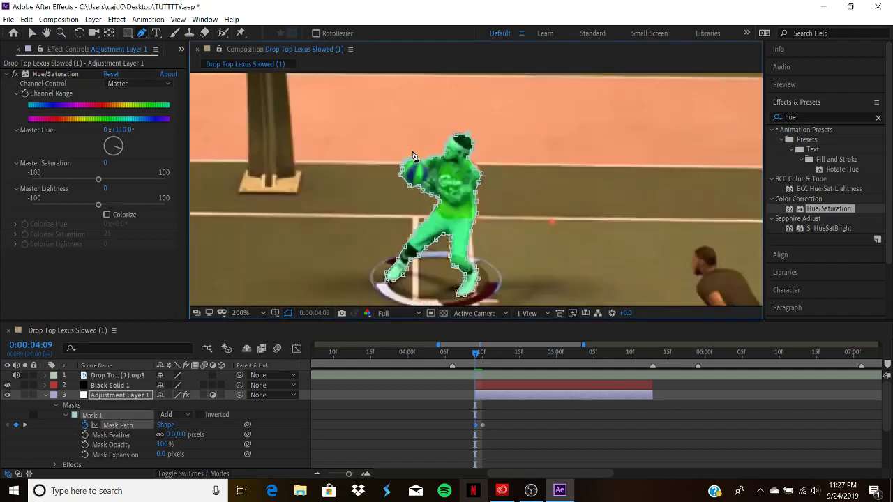
key("period")
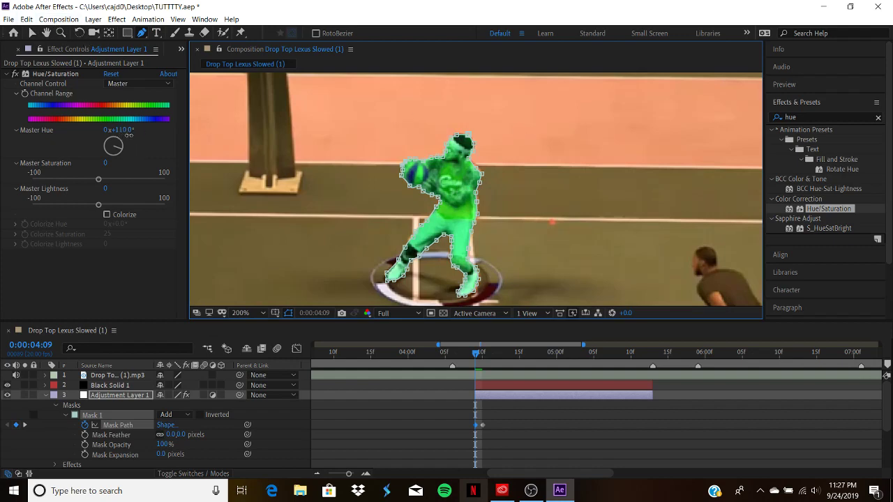
Step: Try a Master Hue of 2x+151° on the masked player, and remove the Hue/Saturation effect from Adjustment Layer 1
left_click_drag(137, 139, 134, 154)
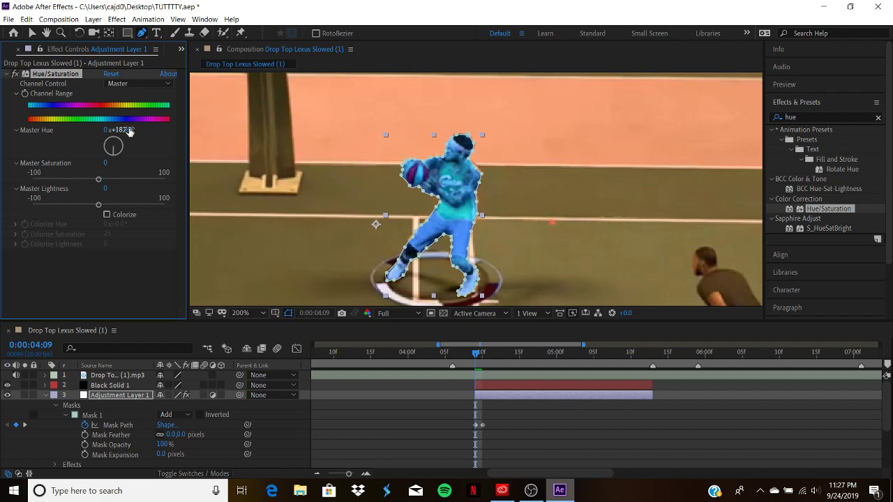
left_click_drag(120, 130, 644, 280)
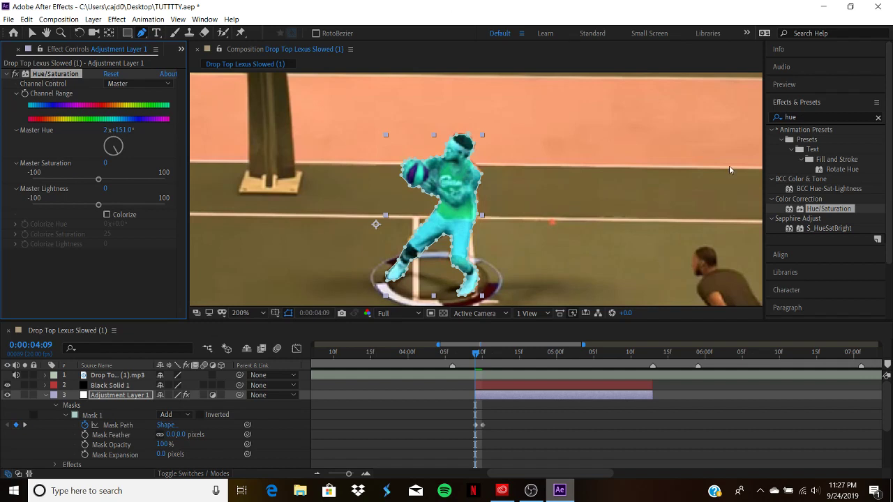
key("Delete")
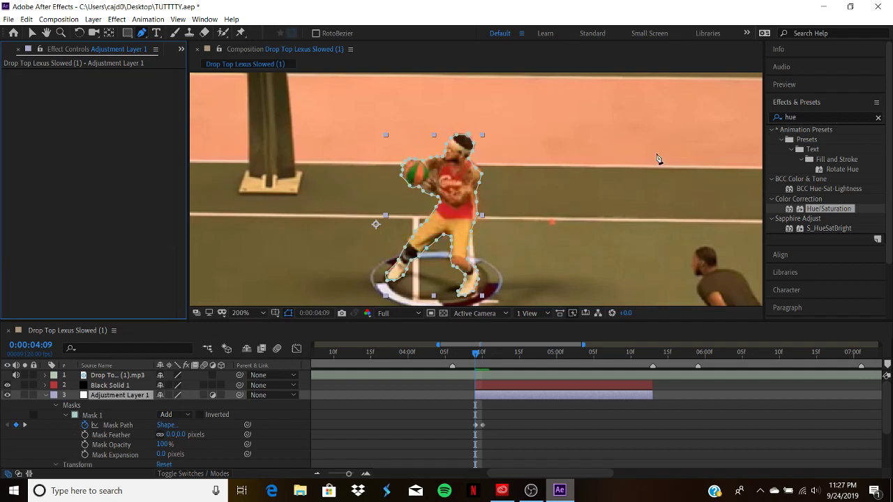
Step: Replace the "hue" effects search with "ra", clear it, and search for "col"
left_click(778, 118)
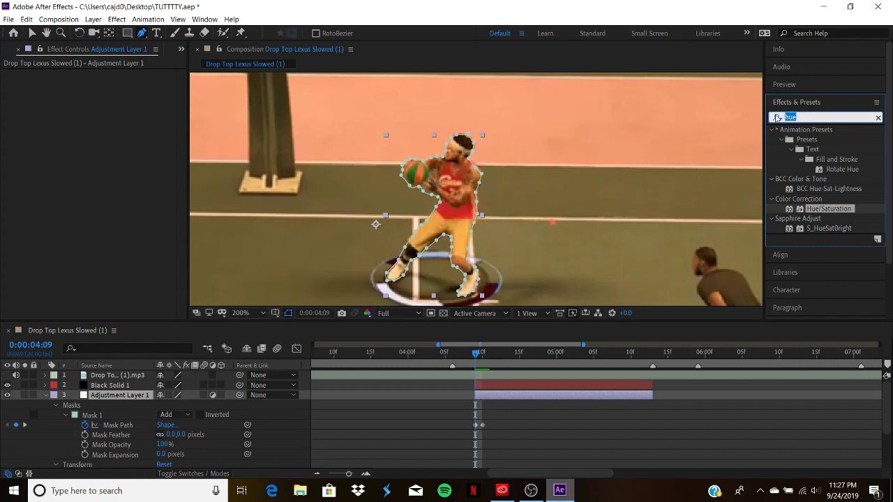
key("BackSpace")
left_click(778, 118)
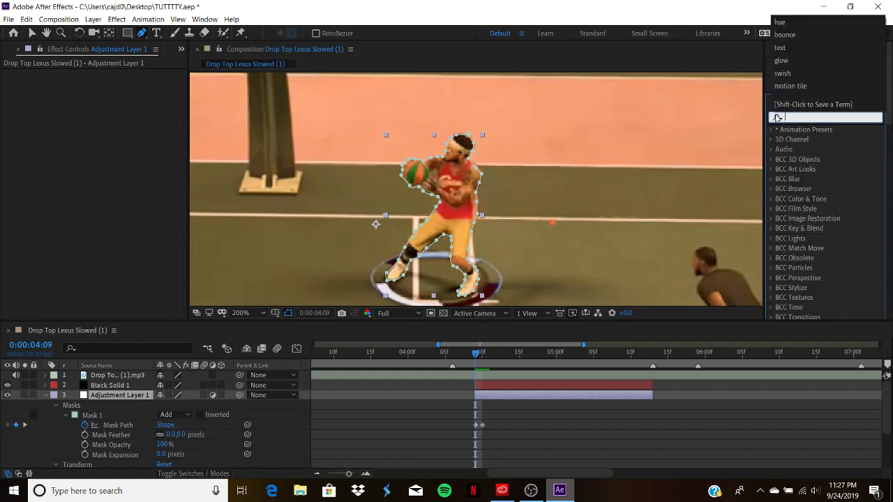
left_click(778, 118)
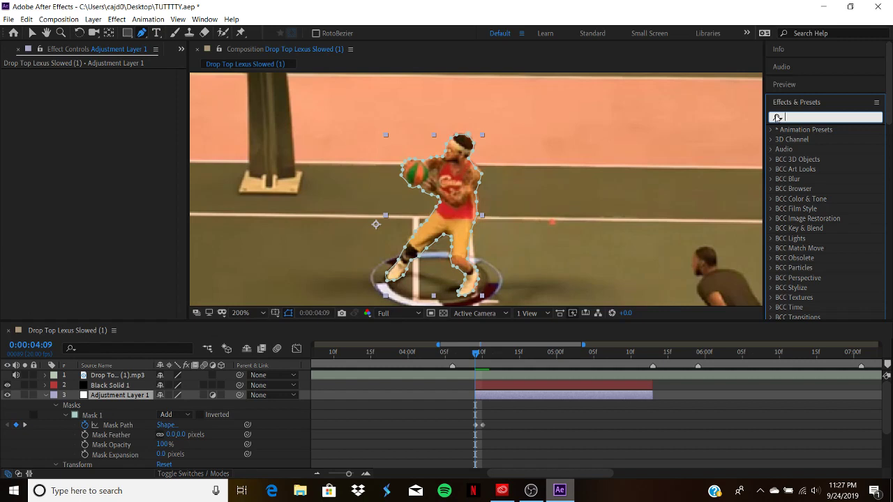
type("gl")
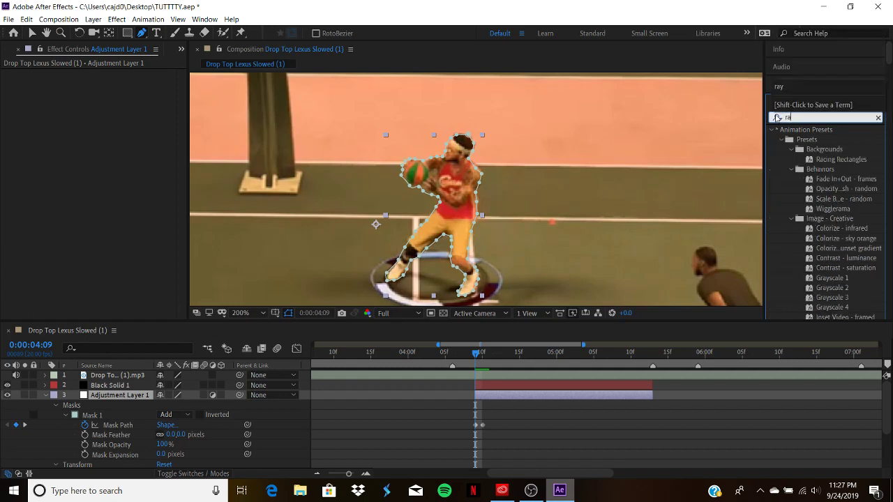
key("BackSpace")
key("BackSpace")
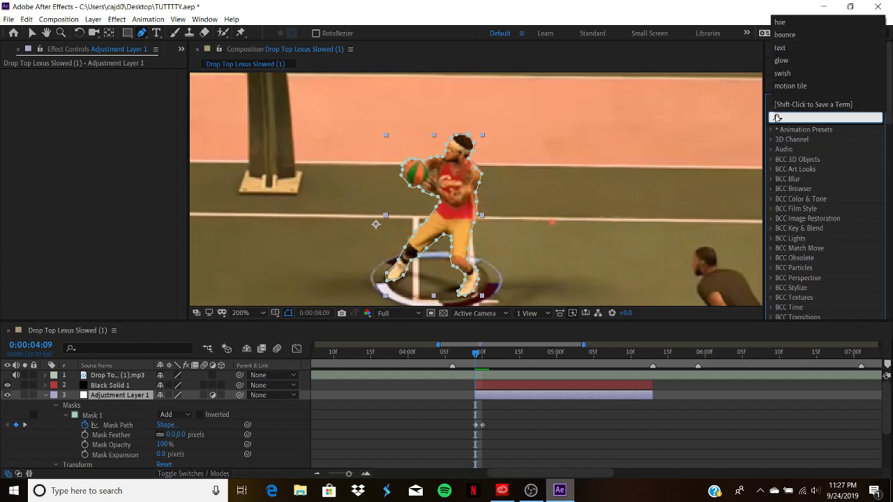
left_click(777, 118)
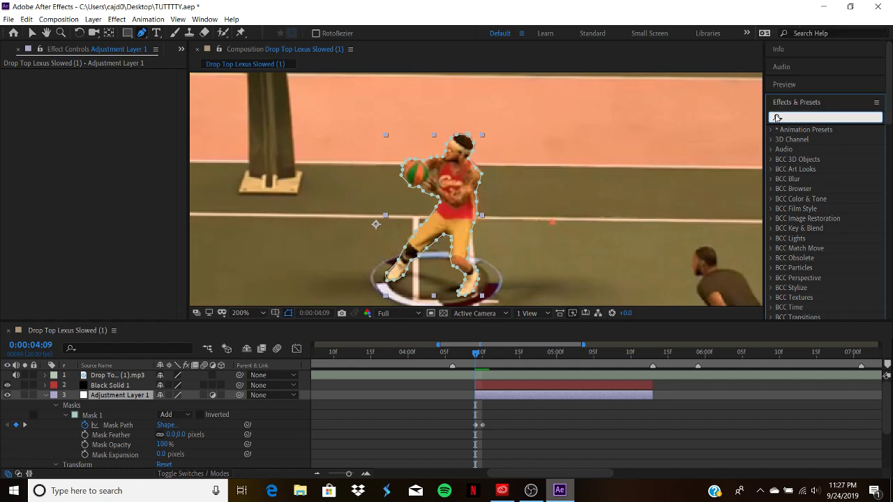
type("col")
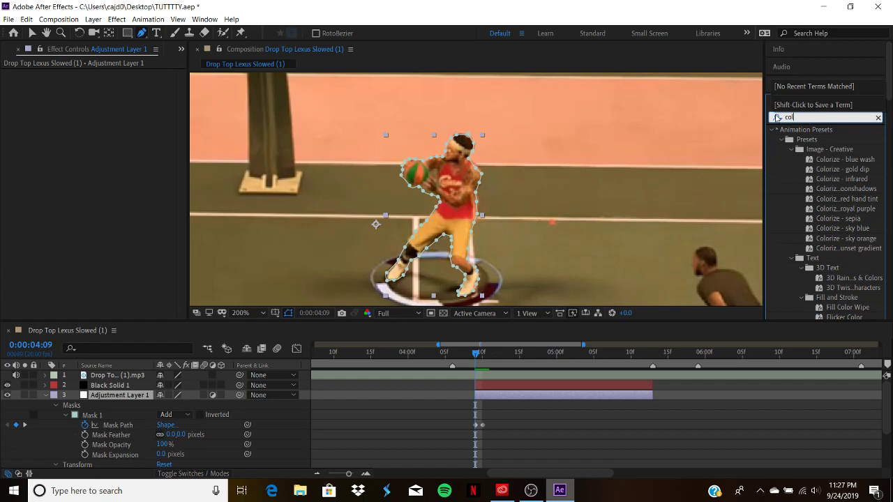
Step: Look through the "col" results, clear the search, and browse the full list of effect categories
scroll(842, 266, "down", 3)
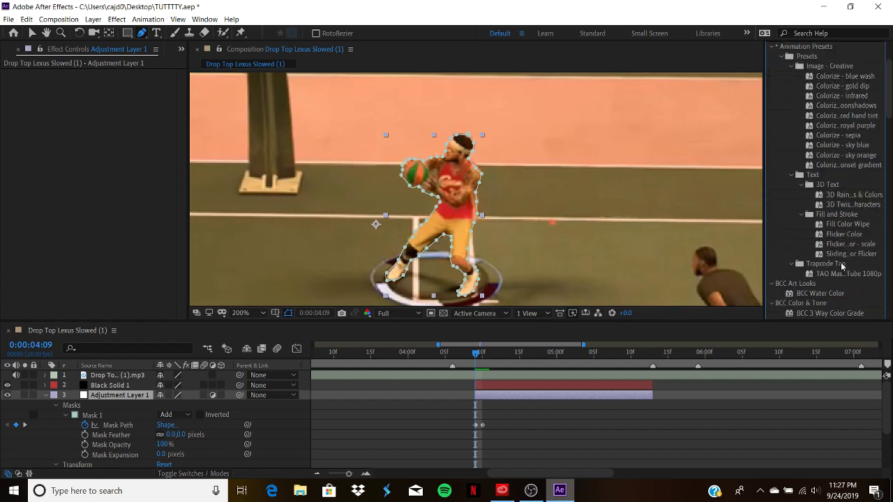
scroll(850, 237, "down", 5)
scroll(850, 236, "up", 8)
left_click(849, 117)
left_click(879, 117)
scroll(829, 188, "down", 8)
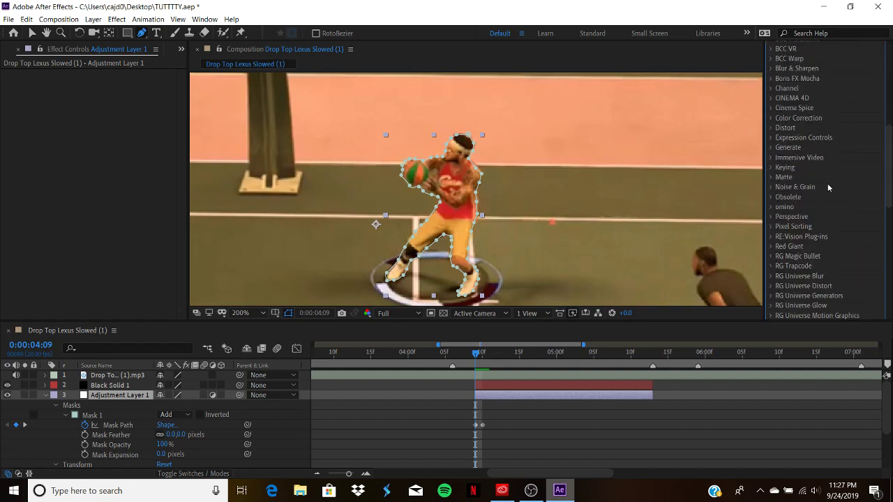
scroll(829, 188, "up", 5)
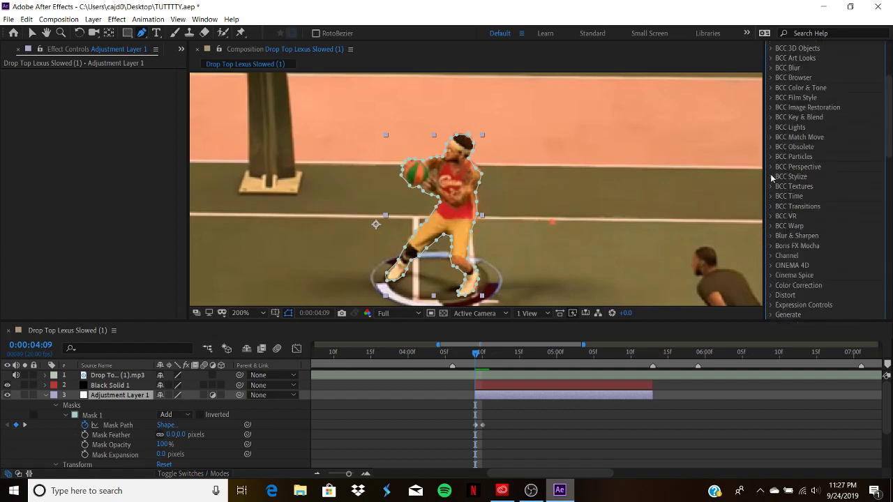
Step: Try BCC Damaged TV from BCC Stylize on Adjustment Layer 1 at 0:00:04:09, and remove the effect
left_click(771, 179)
scroll(796, 181, "down", 1)
left_click_drag(821, 178, 530, 397)
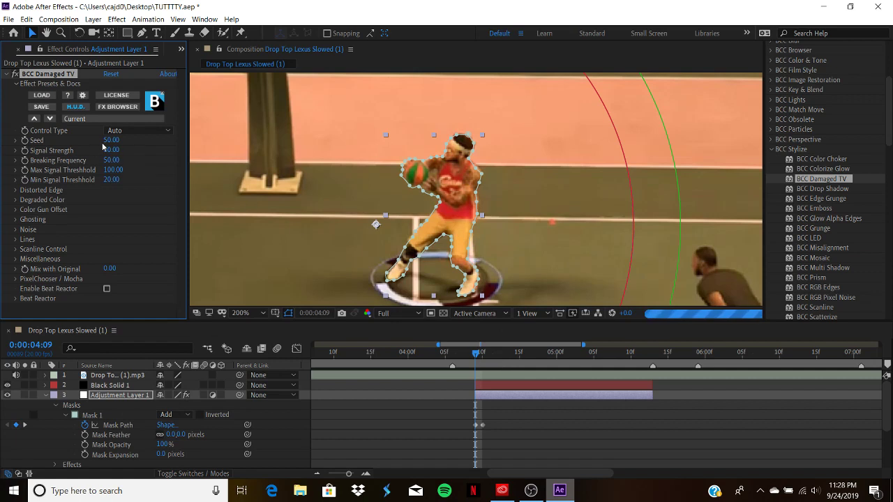
left_click(479, 356)
left_click_drag(479, 356, 476, 355)
left_click(51, 75)
key("Delete")
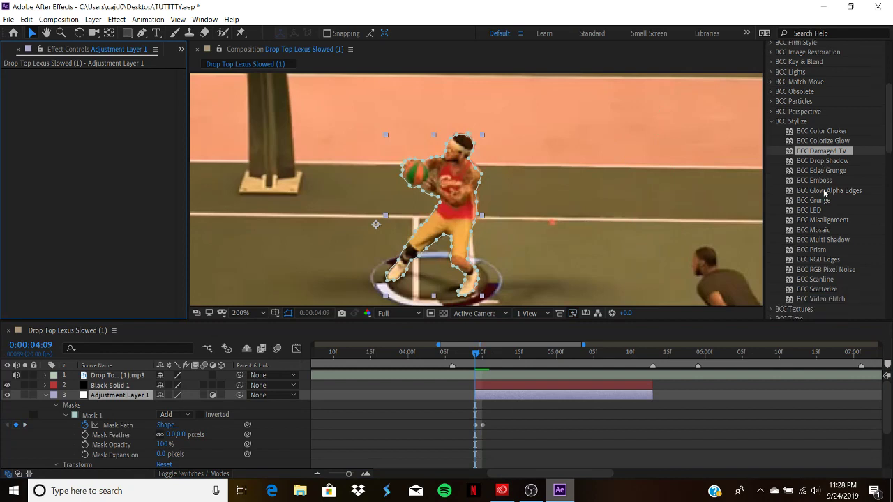
Step: Try BCC Scatterize on Adjustment Layer 1 with Variance 0.300 and Scatter Percentage 1.000, and remove the effect
scroll(825, 195, "down", 3)
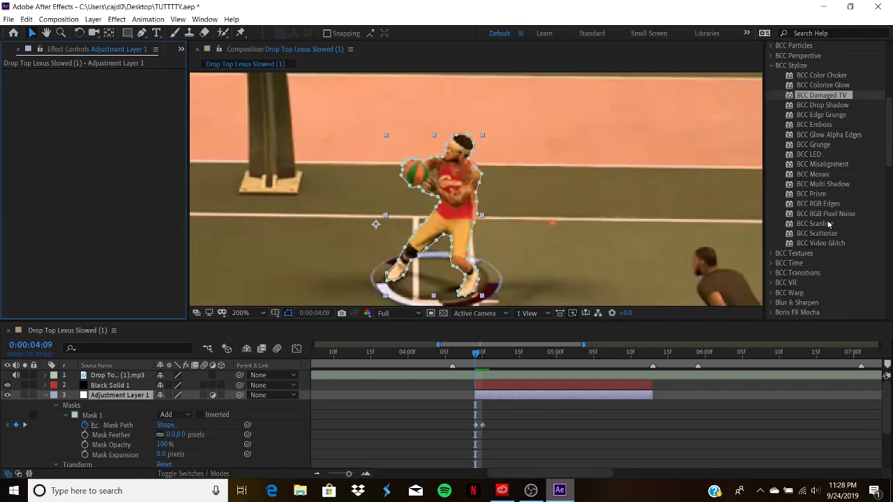
left_click_drag(816, 233, 539, 394)
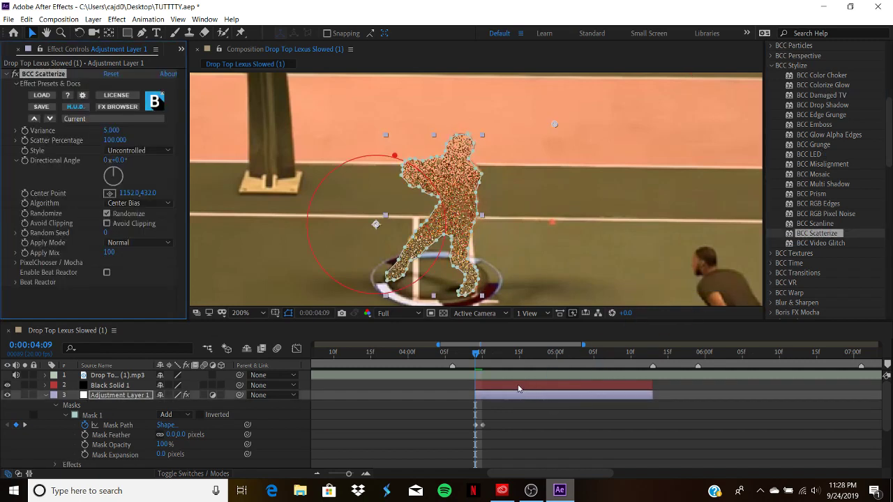
left_click_drag(110, 131, 2, 144)
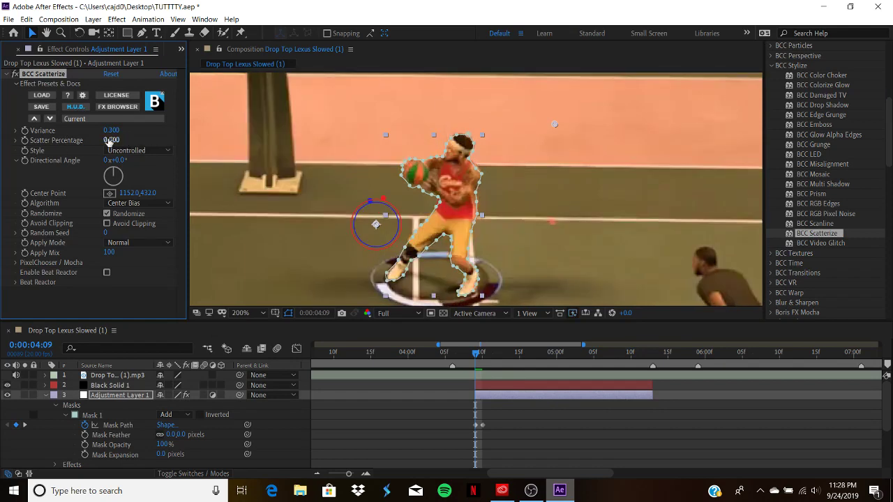
left_click_drag(112, 141, 466, 143)
key("ctrl+shift+z")
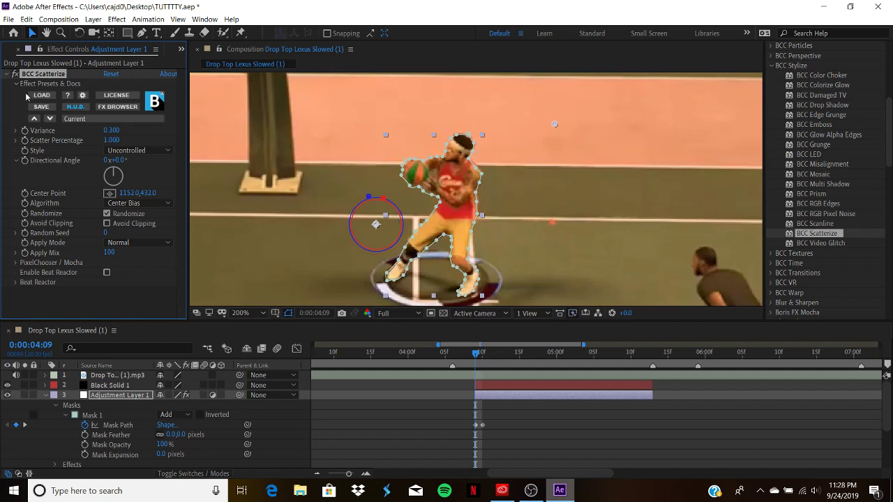
key("Delete")
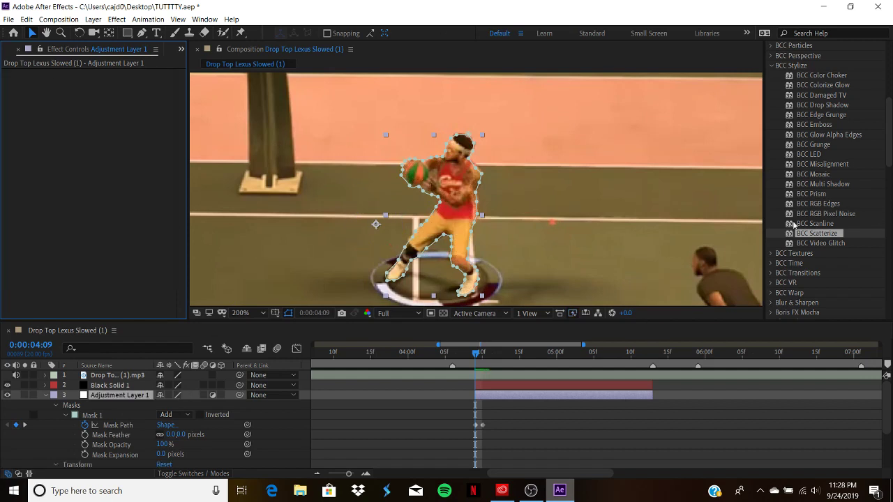
Step: Try BCC Prism on Adjustment Layer 1 with Starting Angle 109°, Starting Depth 1.06 and Ending Depth 1.16, and remove the effect
left_click_drag(811, 194, 518, 393)
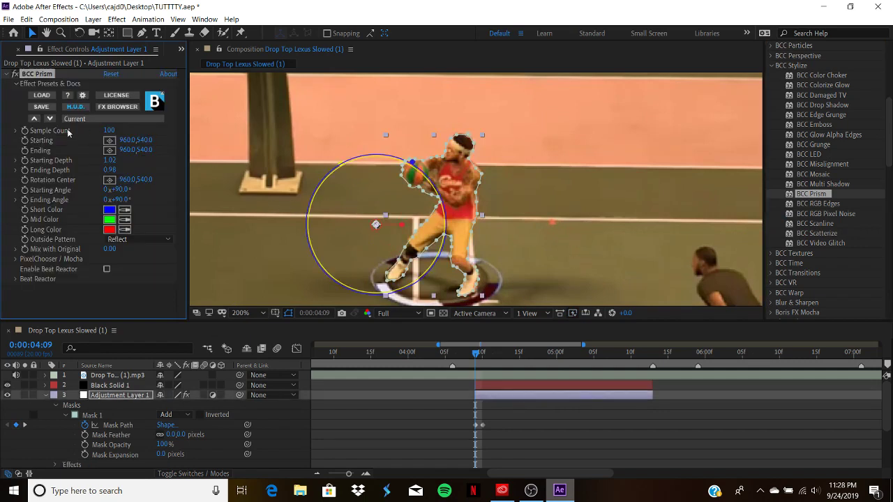
left_click_drag(124, 189, 144, 199)
mouse_move(112, 161)
left_mouse_down()
mouse_move(119, 174)
mouse_move(76, 171)
mouse_move(87, 161)
mouse_move(78, 159)
mouse_move(159, 170)
mouse_move(70, 162)
mouse_move(155, 159)
mouse_move(134, 168)
mouse_move(123, 160)
left_mouse_up()
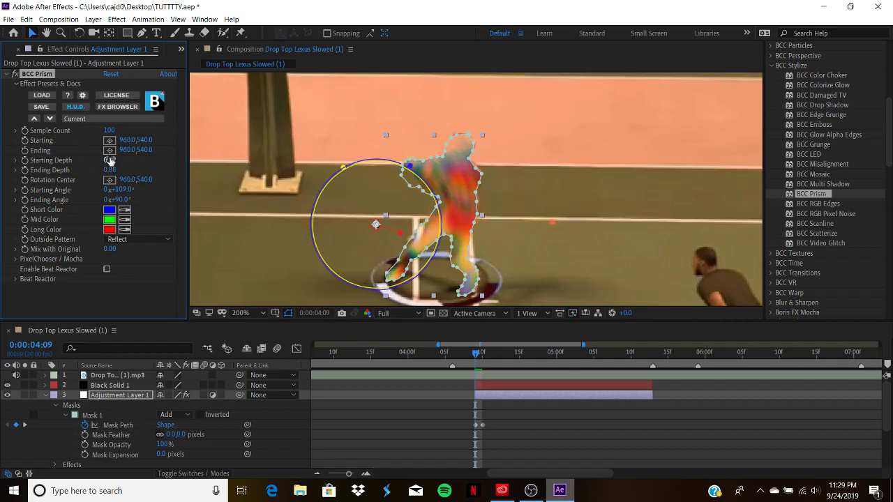
left_click_drag(110, 160, 128, 165)
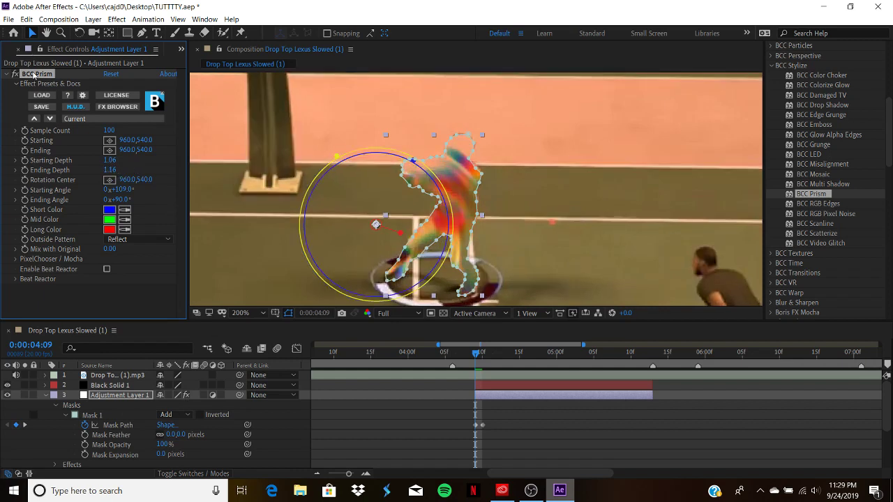
key("Delete")
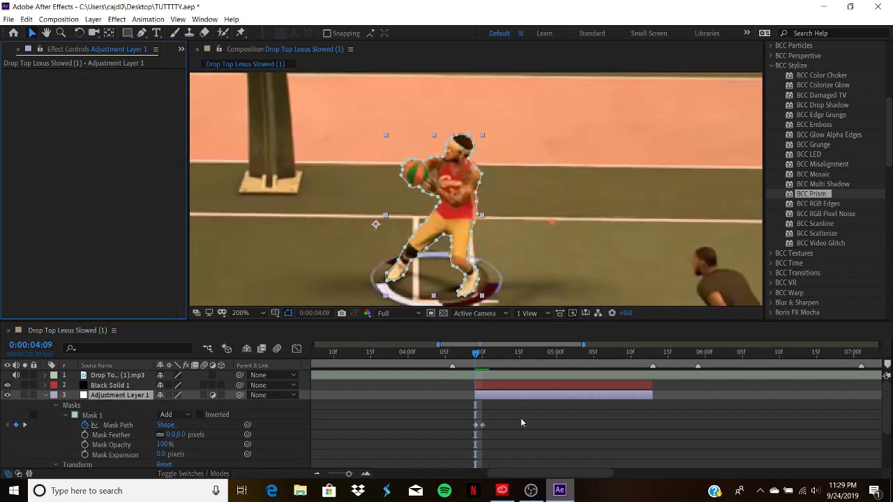
Step: Delete both Mask Path keyframes of Mask 1 on Adjustment Layer 1 and copy the mask
left_click_drag(464, 423, 506, 433)
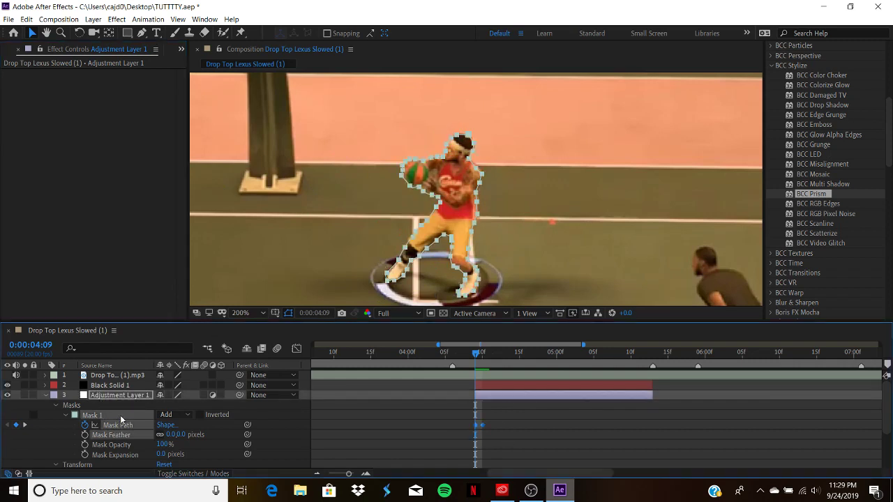
key("Delete")
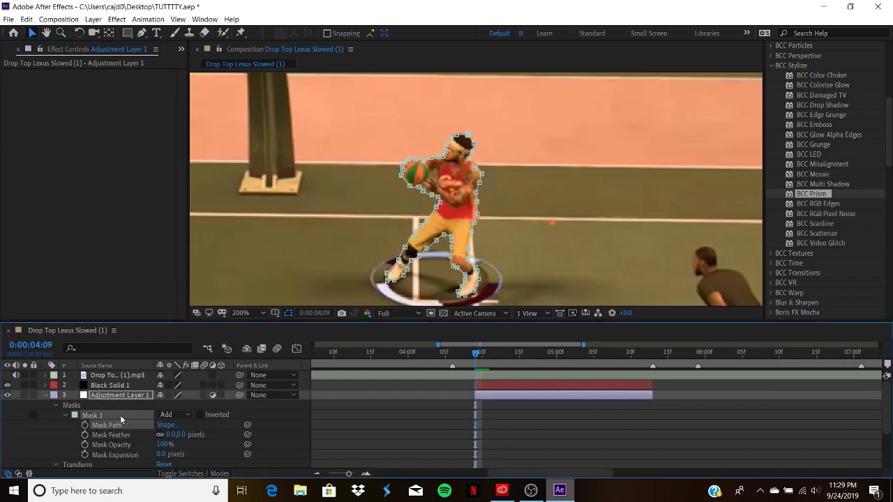
left_click(504, 386)
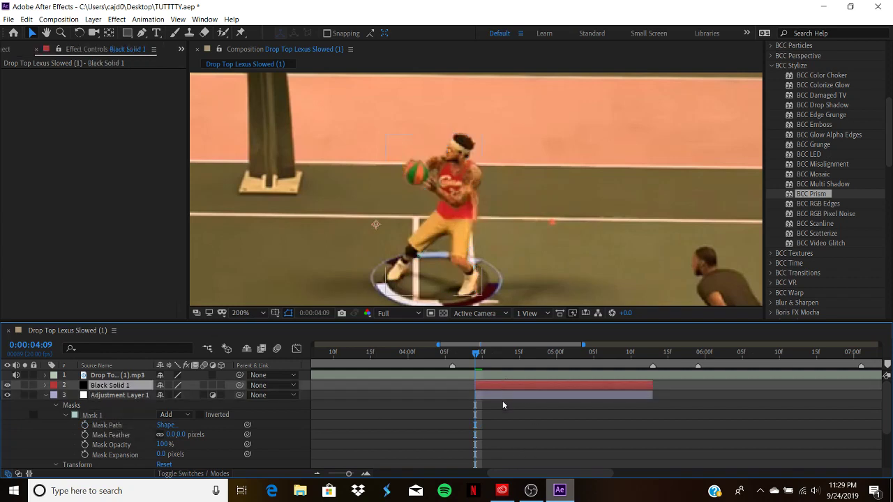
left_click(502, 405)
Step: Delete Adjustment Layer 1 and paste the copied player mask onto Black Solid 1
left_click(505, 395)
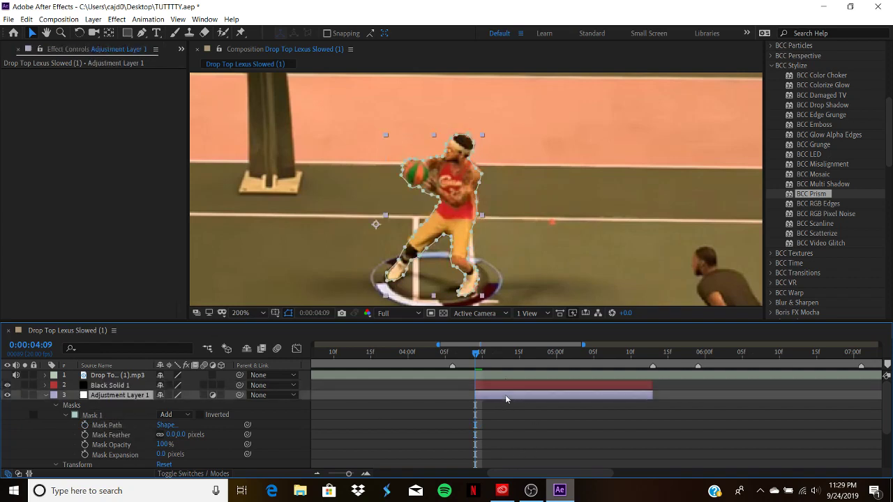
key("Delete")
left_click(489, 386)
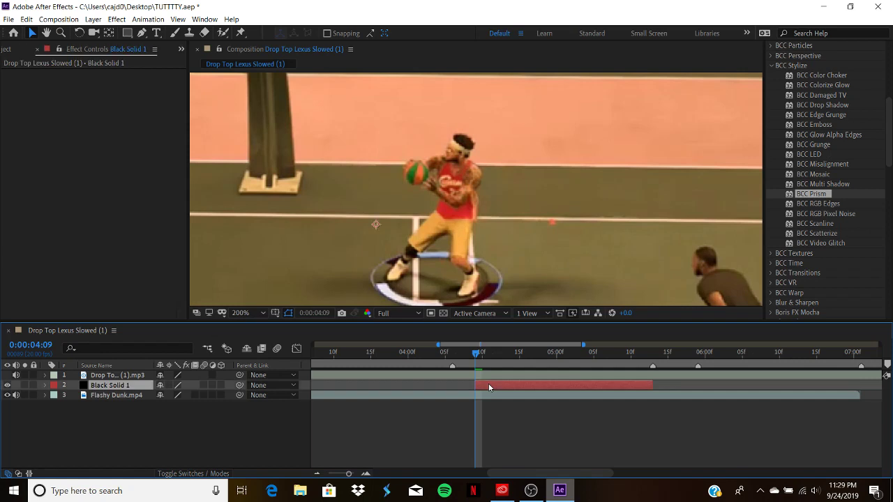
Step: Search the effects for "saber" and apply Video Copilot's Saber to Black Solid 1
scroll(846, 124, "up", 8)
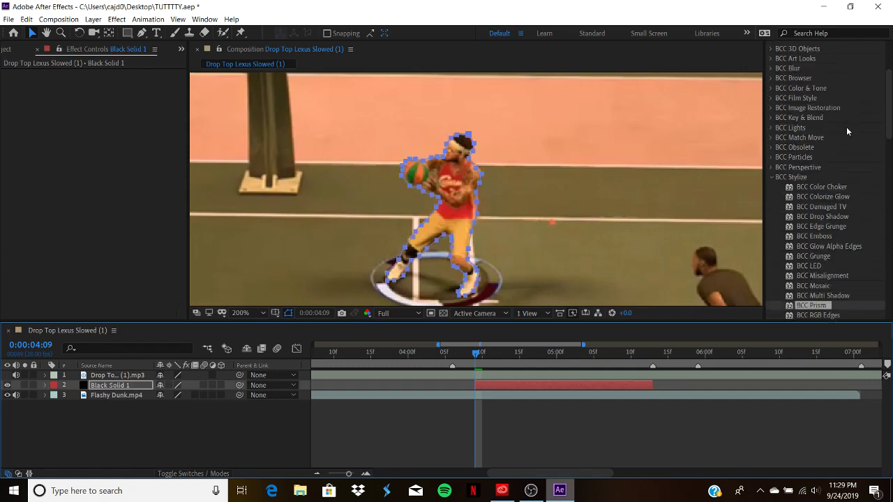
left_click(831, 117)
type("saber")
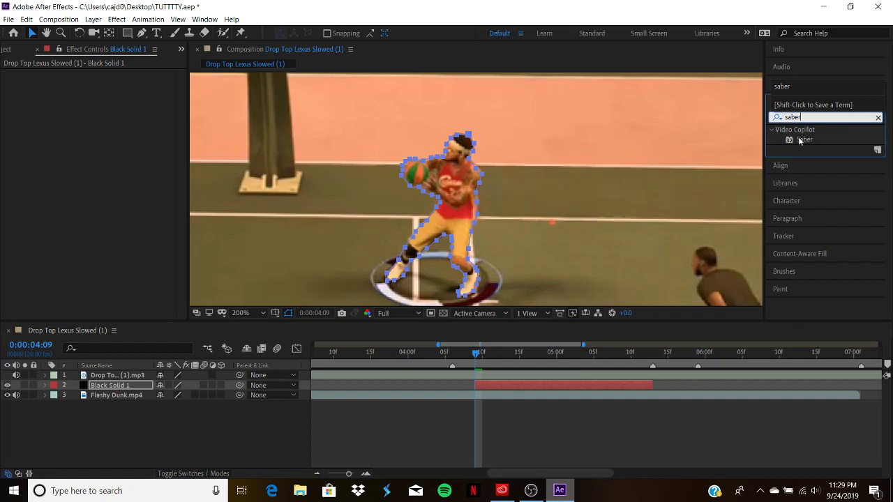
left_click_drag(802, 140, 520, 385)
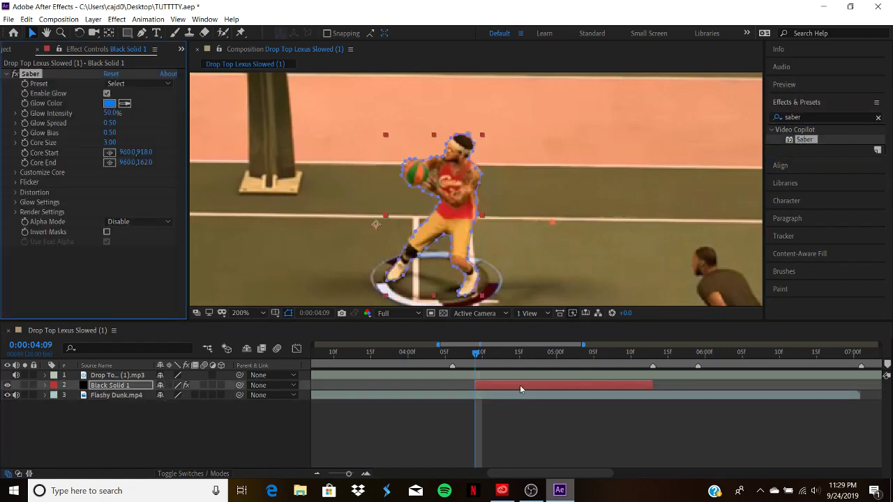
Step: Set Saber's Core Type to Layer Masks in its Customize Core settings
left_click(128, 83)
left_click(108, 202)
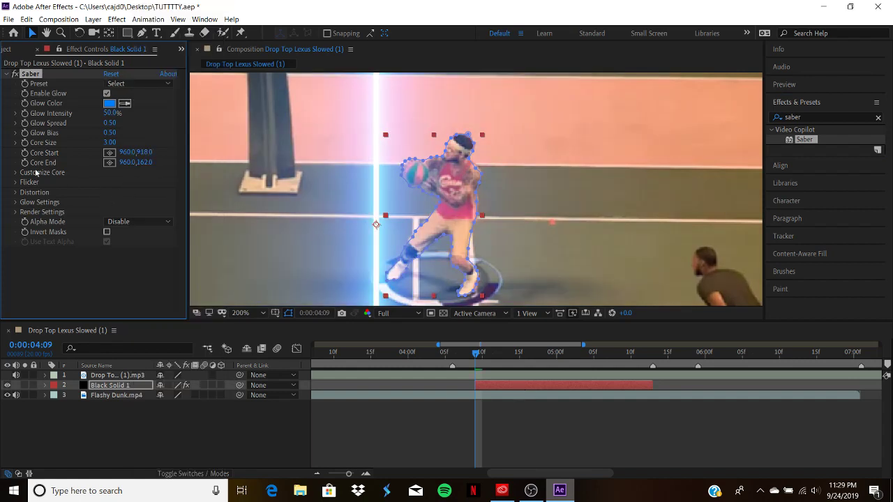
left_click(17, 173)
left_click(129, 182)
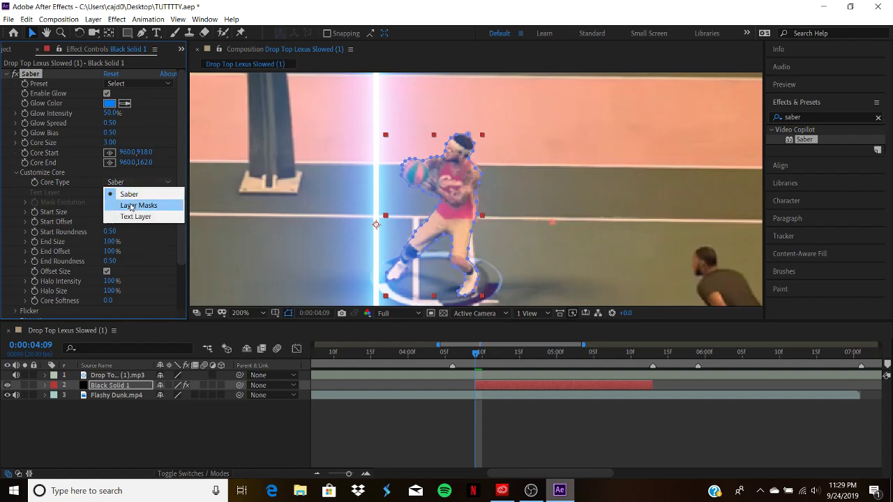
left_click(133, 205)
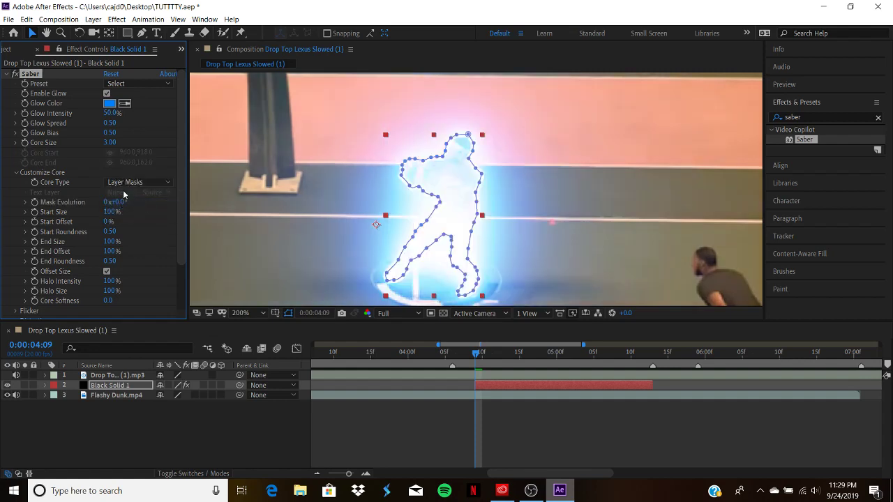
Step: Try the Energy and Firestorm presets for Saber, and set the preset to Haze
left_click(139, 83)
left_click(160, 107)
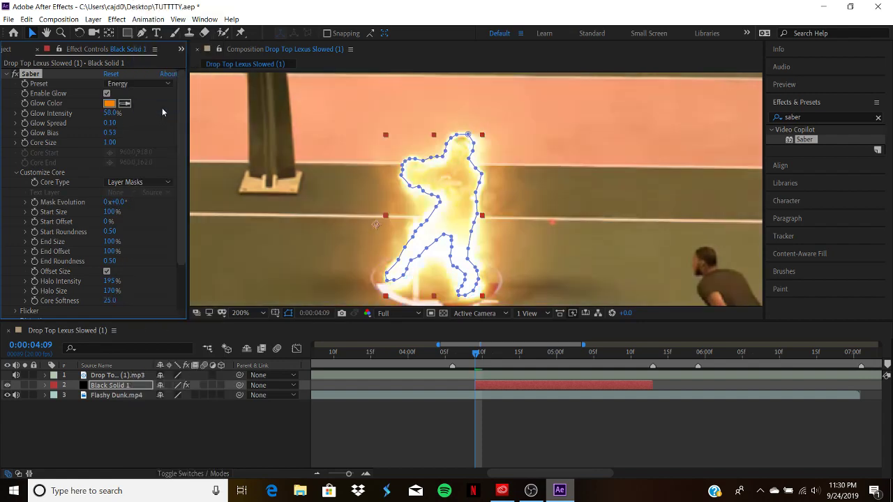
left_click(140, 83)
left_click(174, 130)
left_click(162, 87)
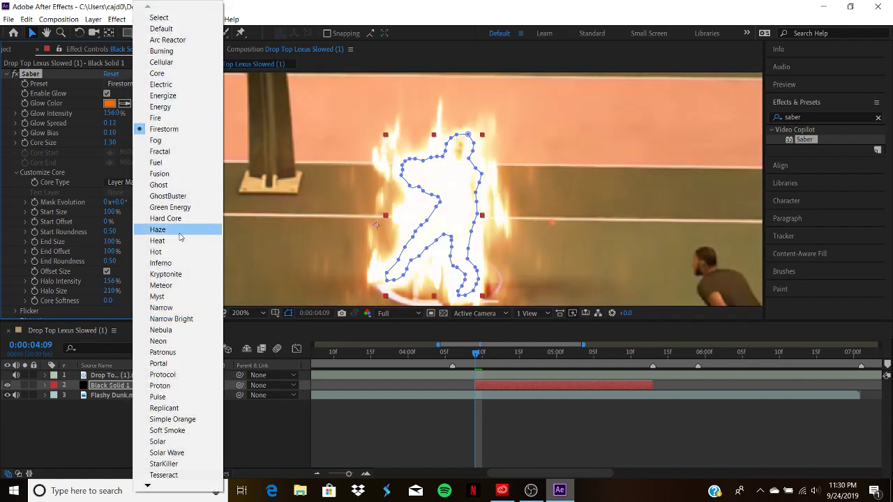
left_click(175, 226)
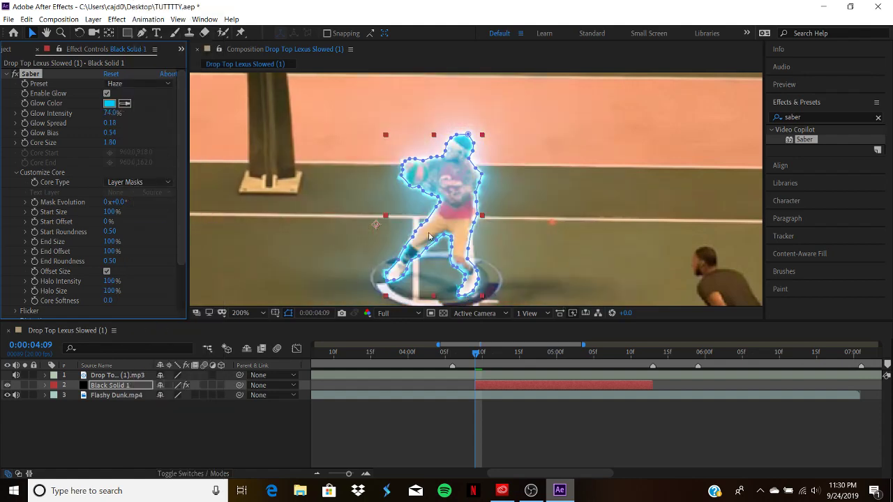
Step: Set Saber's Glow Intensity to 91% on Black Solid 1 and preview the glowing outline at 0:00:04:10
left_click_drag(113, 113, 124, 117)
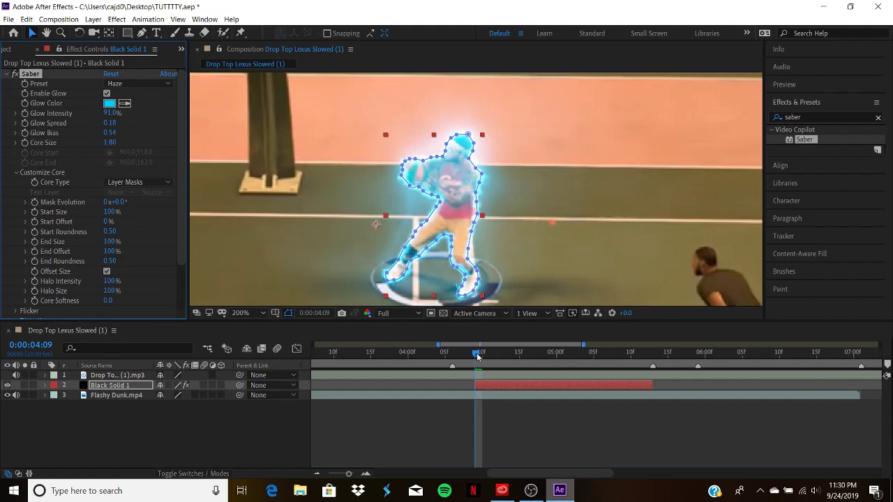
mouse_move(476, 357)
left_mouse_down()
mouse_move(491, 365)
mouse_move(473, 362)
left_mouse_up()
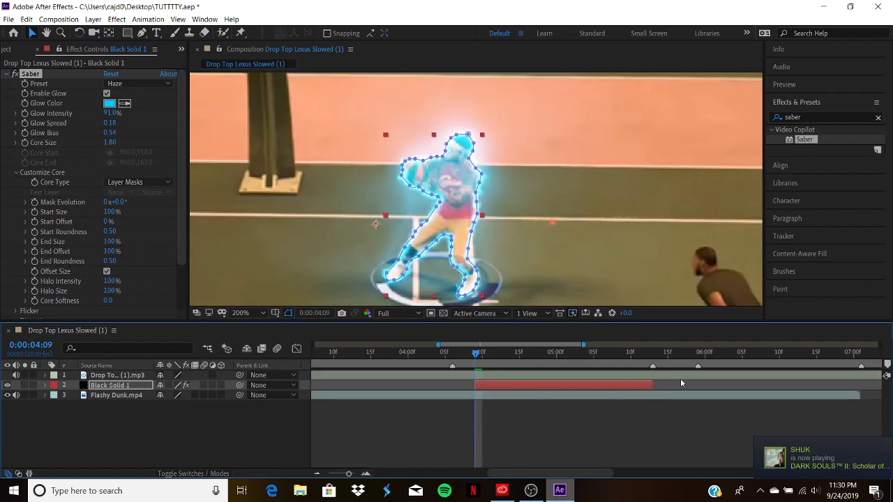
mouse_move(477, 360)
left_mouse_down()
mouse_move(490, 354)
mouse_move(481, 356)
left_mouse_up()
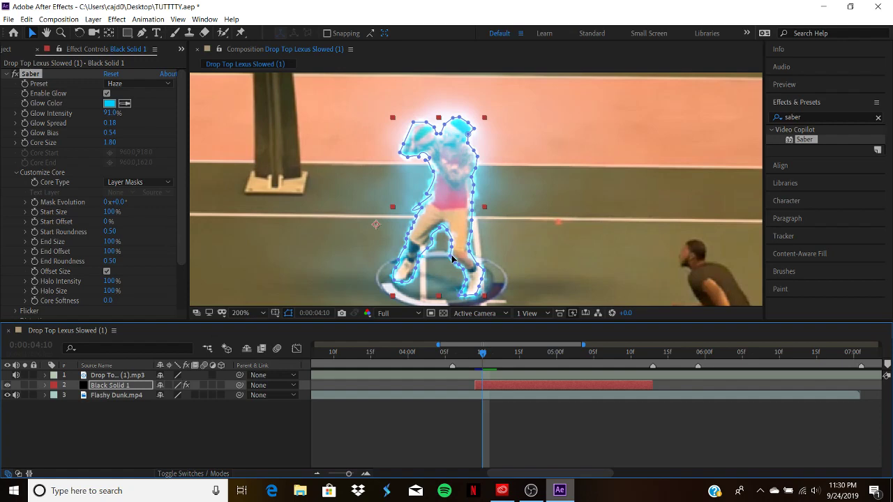
scroll(309, 206, "down", 2)
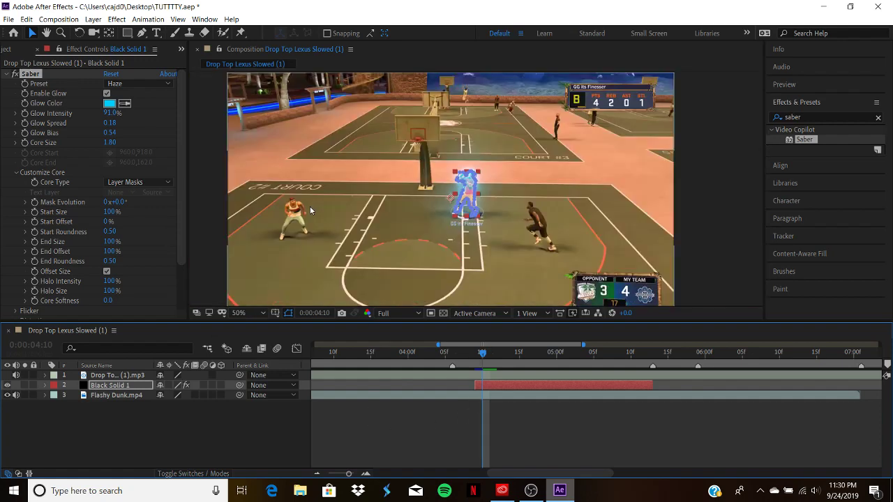
scroll(310, 206, "up", 1)
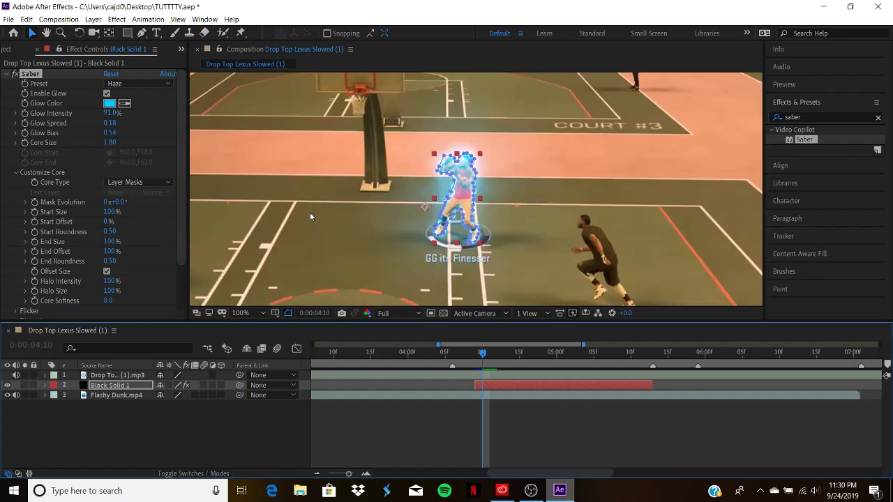
Step: Create a new adjustment layer and place it directly above Black Solid 1 in the layer stack
left_click(452, 396)
right_click(71, 397)
mouse_move(117, 289)
left_click(247, 369)
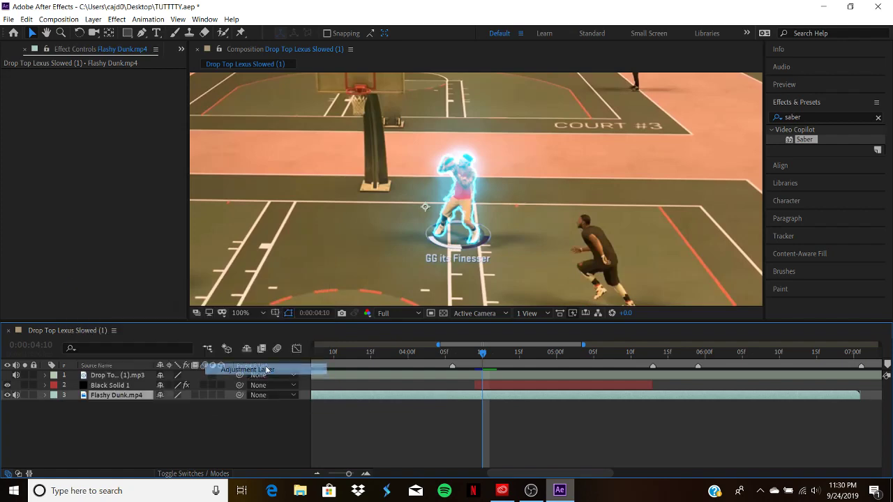
left_click_drag(118, 399, 126, 381)
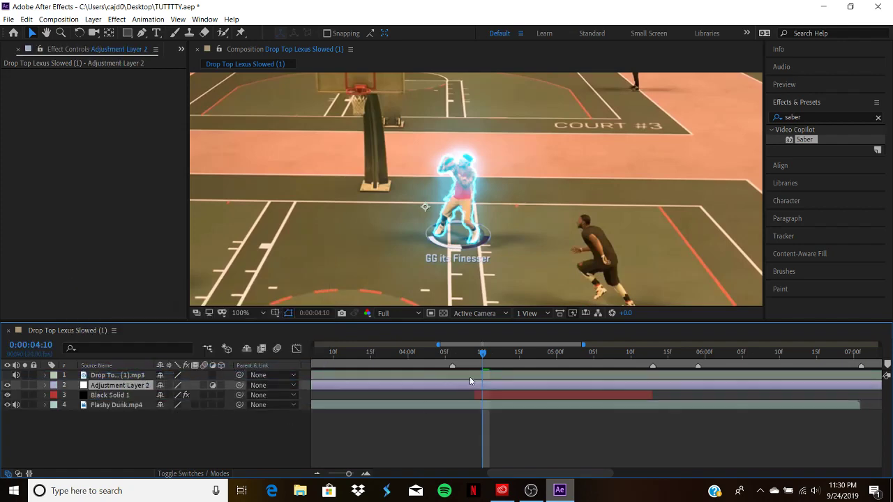
Step: Trim the start of Adjustment Layer 2 to line up with the start of Black Solid 1, removing the earlier part
key("ctrl+shift+d")
left_click(471, 395)
key("Delete")
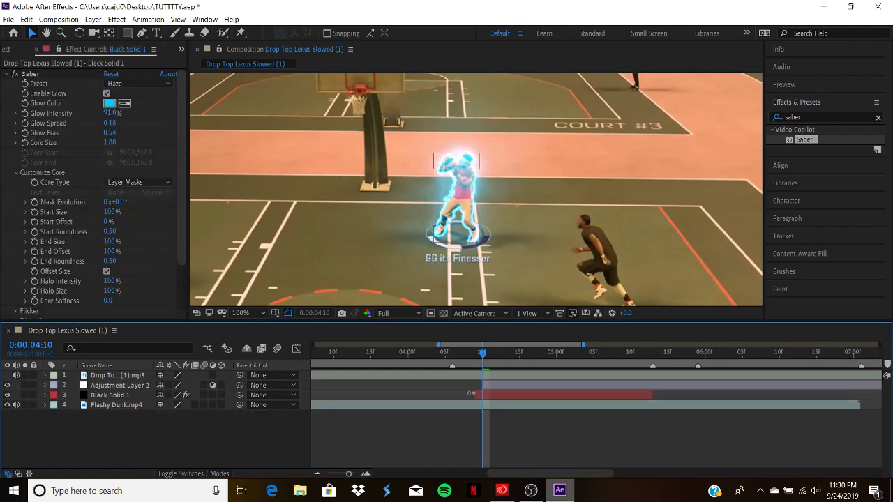
left_click(488, 385)
Step: Search the effects for "mirr" and apply the Mirror effect to Adjustment Layer 2
scroll(528, 216, "down", 2)
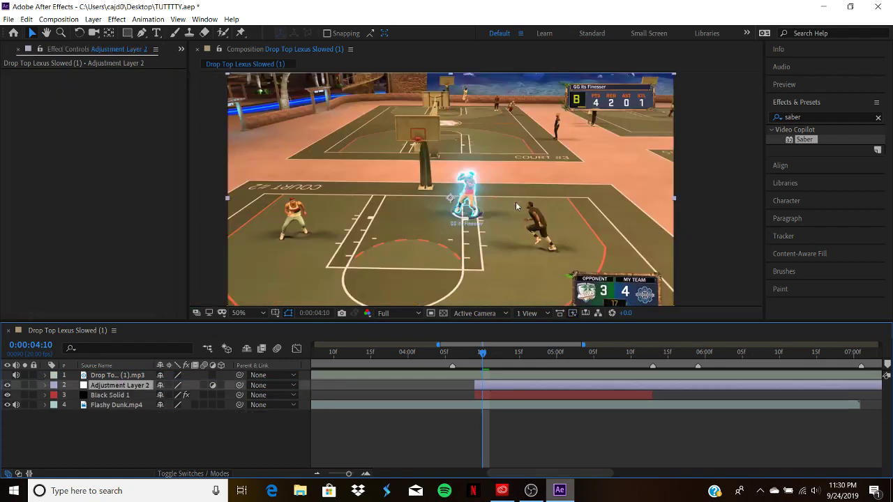
left_click(824, 116)
type("mirr")
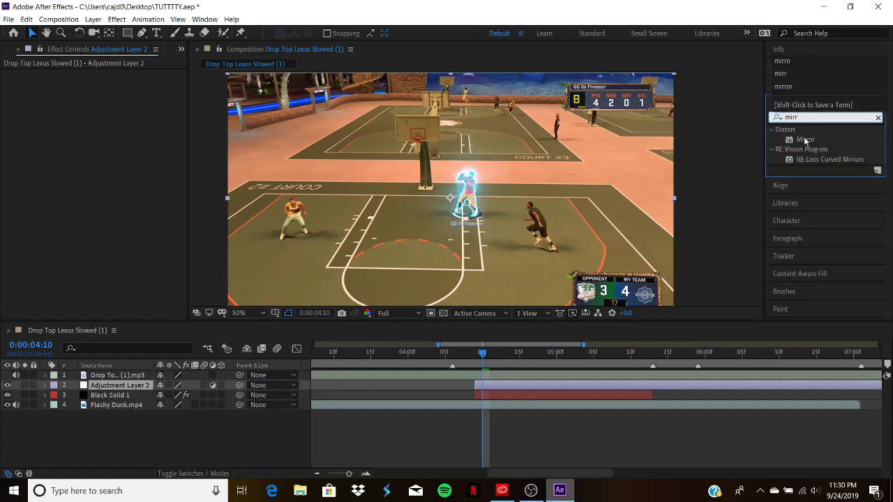
left_click_drag(805, 139, 515, 389)
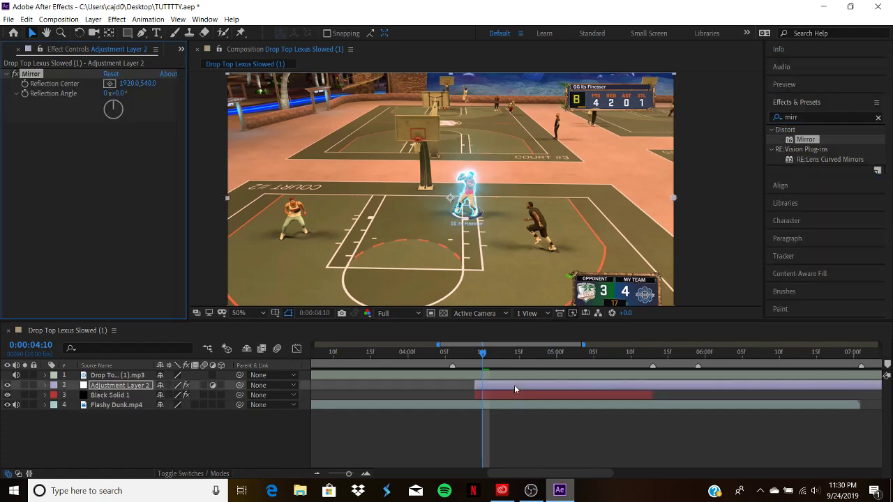
Step: Set Mirror's Reflection Center to 1060.0, 542.0 so the reflection line crosses the glowing player, and check the frame at 0:00:04:10
mouse_move(147, 83)
left_mouse_down()
mouse_move(187, 93)
mouse_move(149, 82)
left_mouse_up()
left_click_drag(127, 83, 2, 84)
left_click_drag(125, 83, 2, 83)
left_click_drag(127, 83, 2, 83)
left_click_drag(130, 83, 9, 62)
left_click_drag(126, 83, 90, 83)
left_click(478, 360)
mouse_move(477, 360)
left_mouse_down()
mouse_move(488, 362)
mouse_move(480, 357)
left_mouse_up()
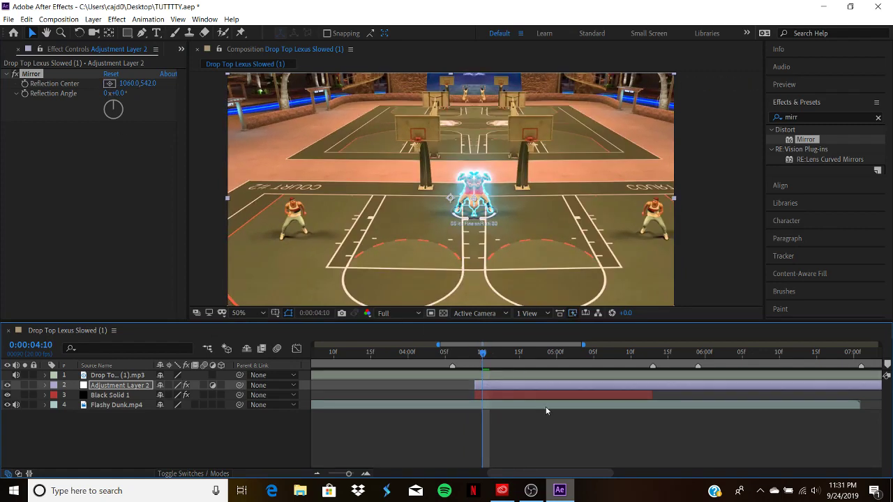
left_click(520, 495)
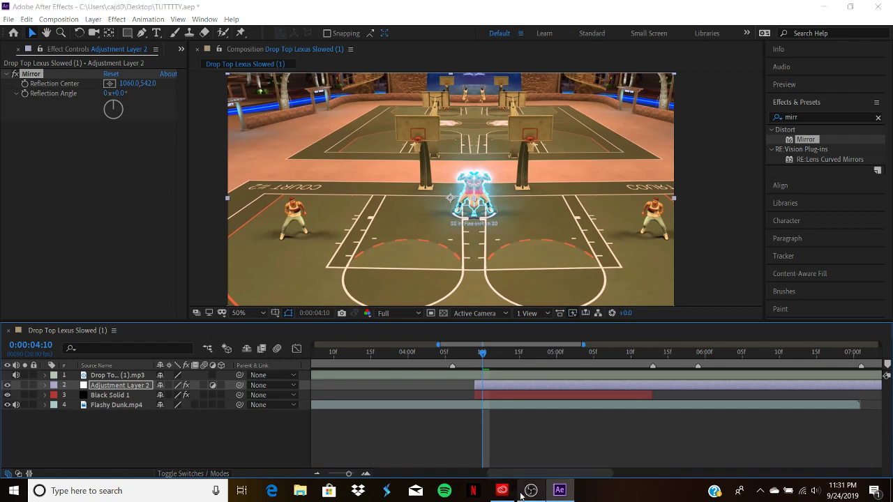